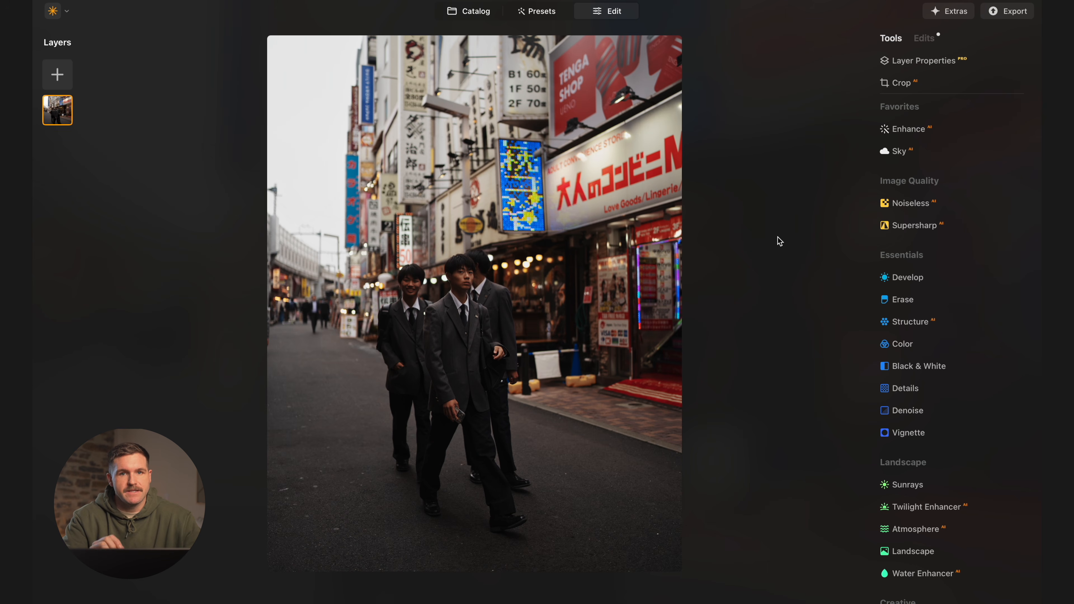
Apply Light Depth to the street photo, shift its light position toward the foreground, and set the amount to 27.
scroll(936, 281, down, 10)
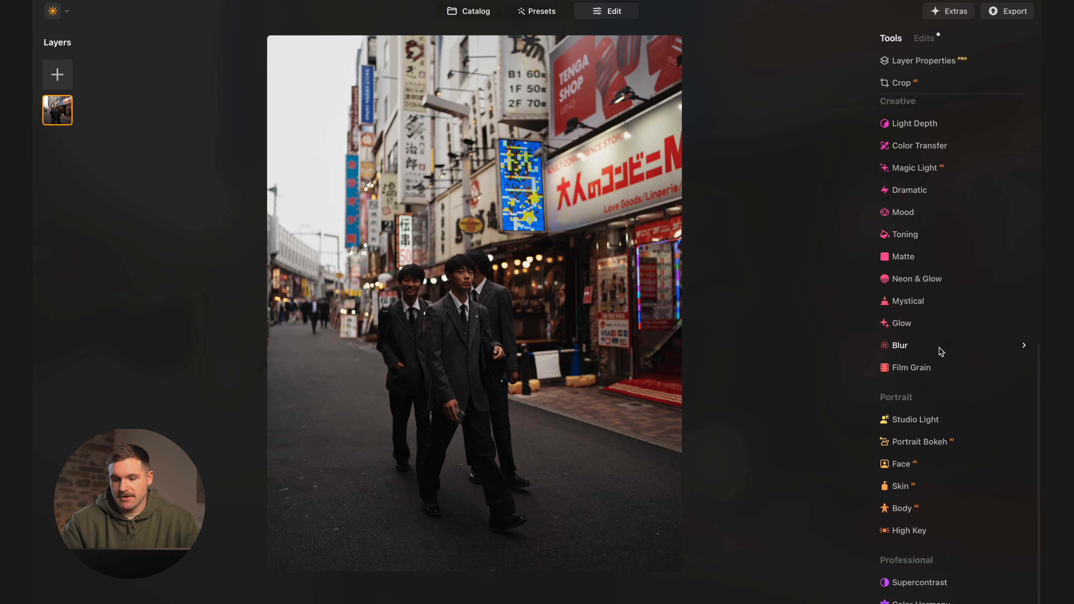
scroll(939, 348, up, 3)
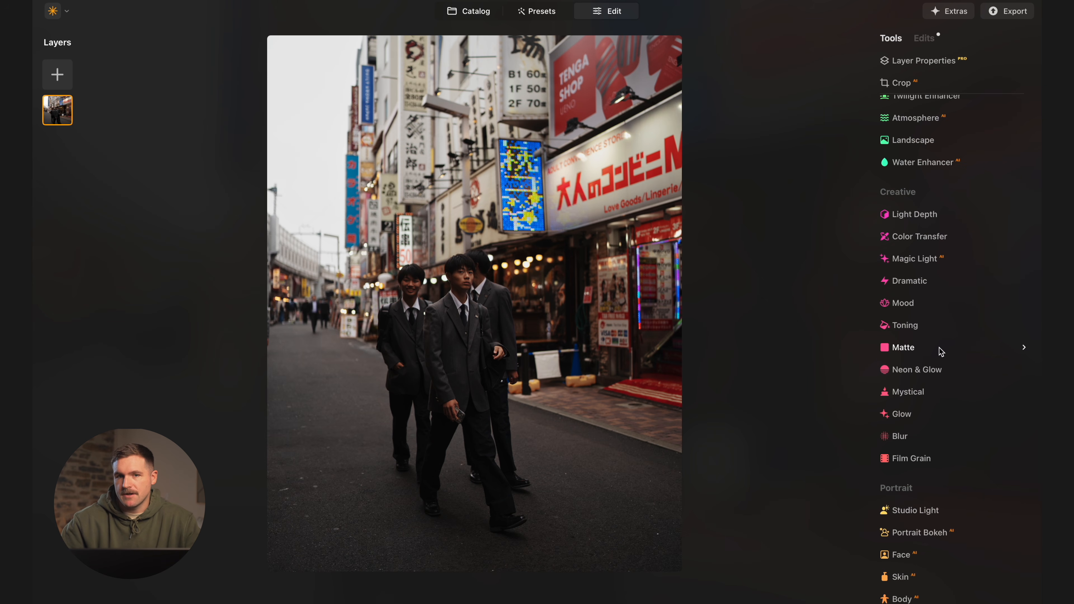
click(950, 217)
drag(911, 293, 994, 294)
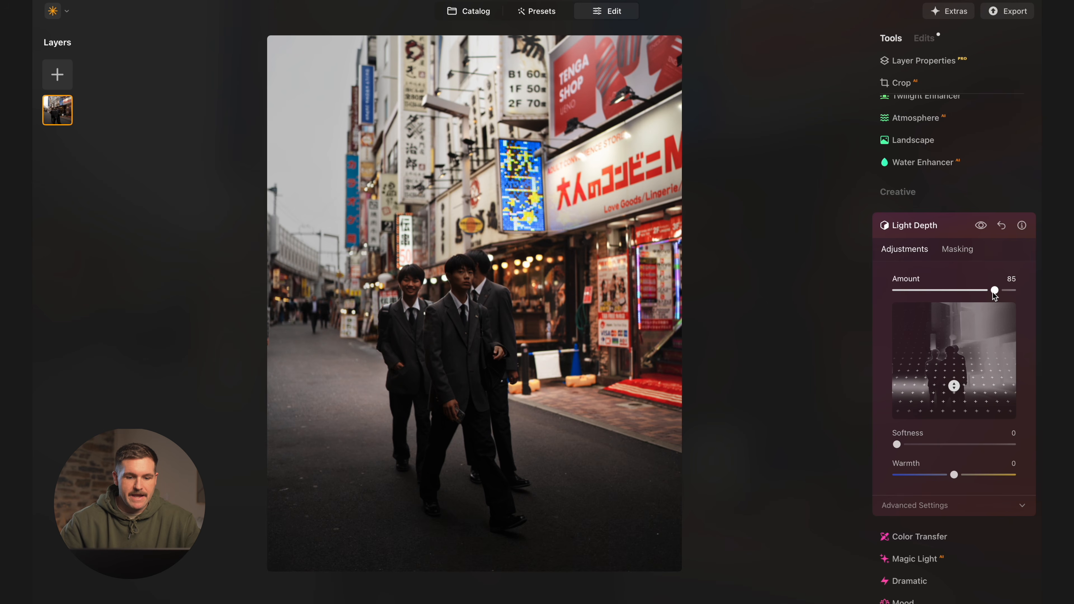
mouse_move(965, 388)
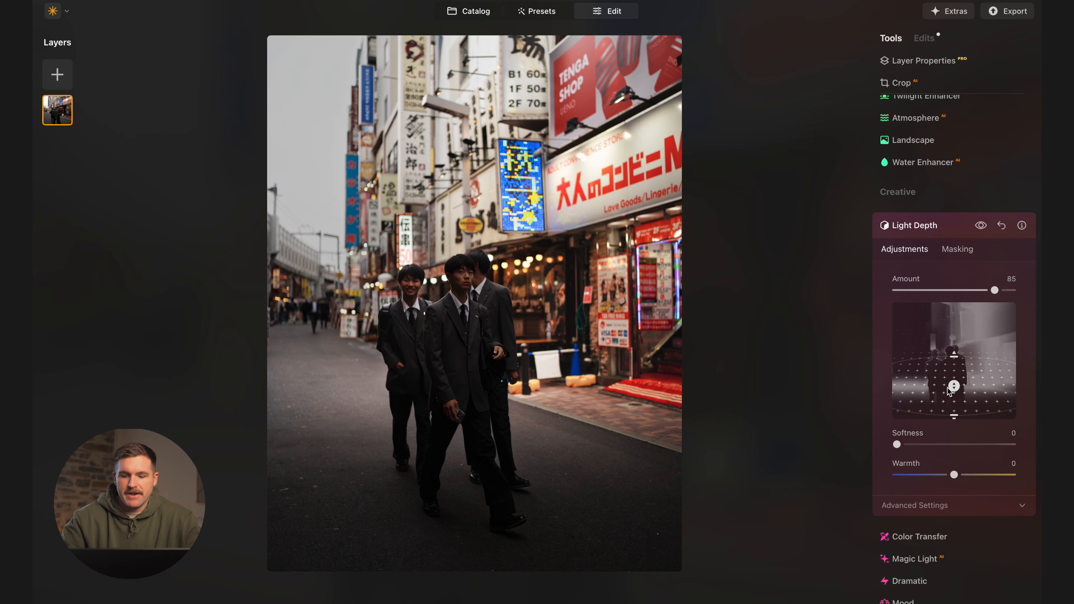
drag(951, 387, 951, 404)
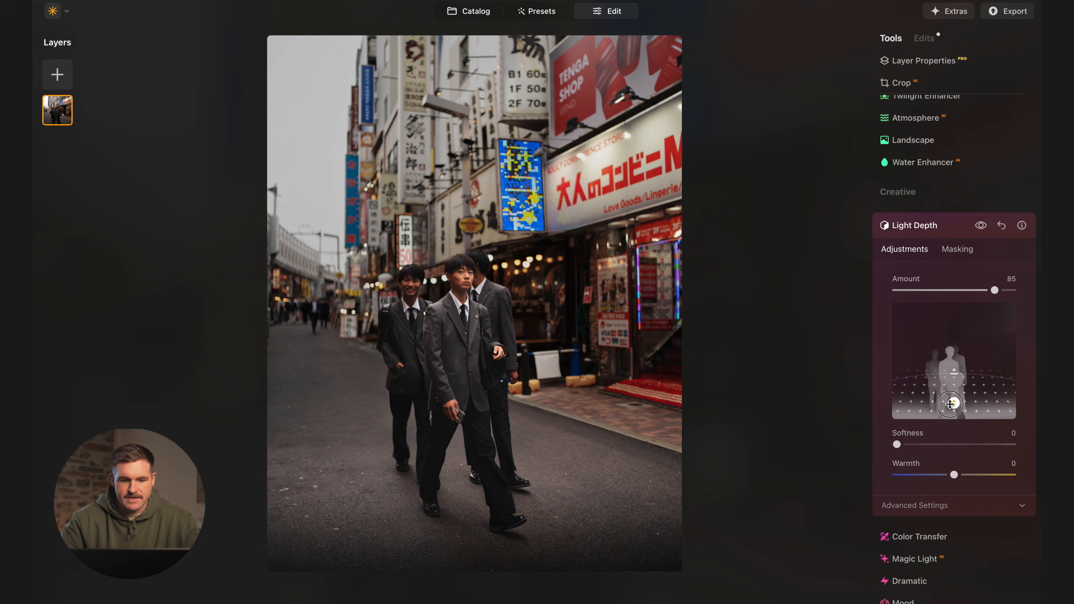
drag(950, 404, 950, 404)
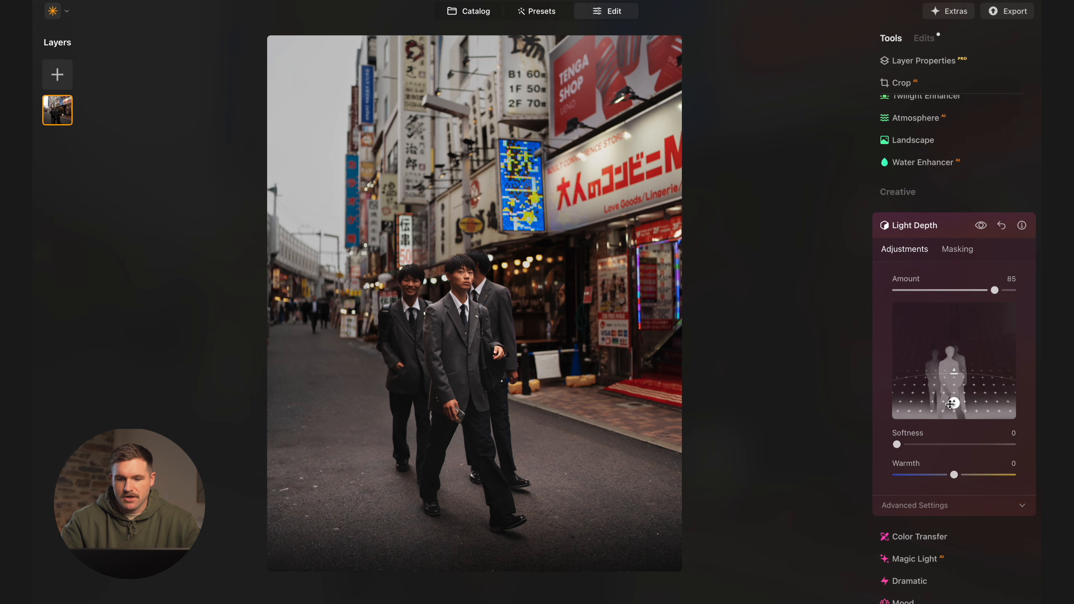
drag(994, 292, 930, 303)
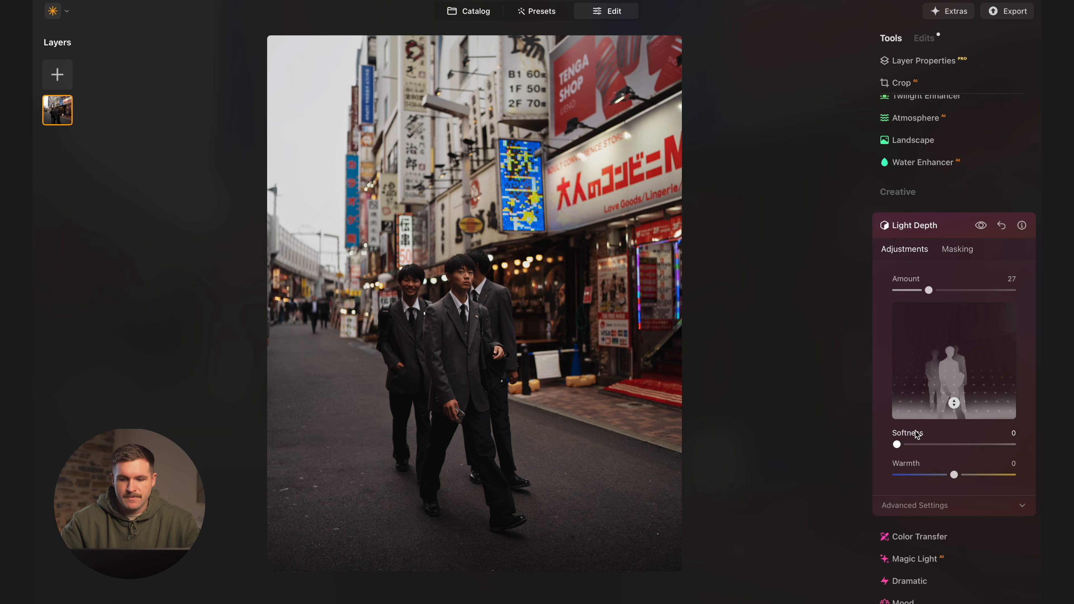
drag(955, 381, 955, 385)
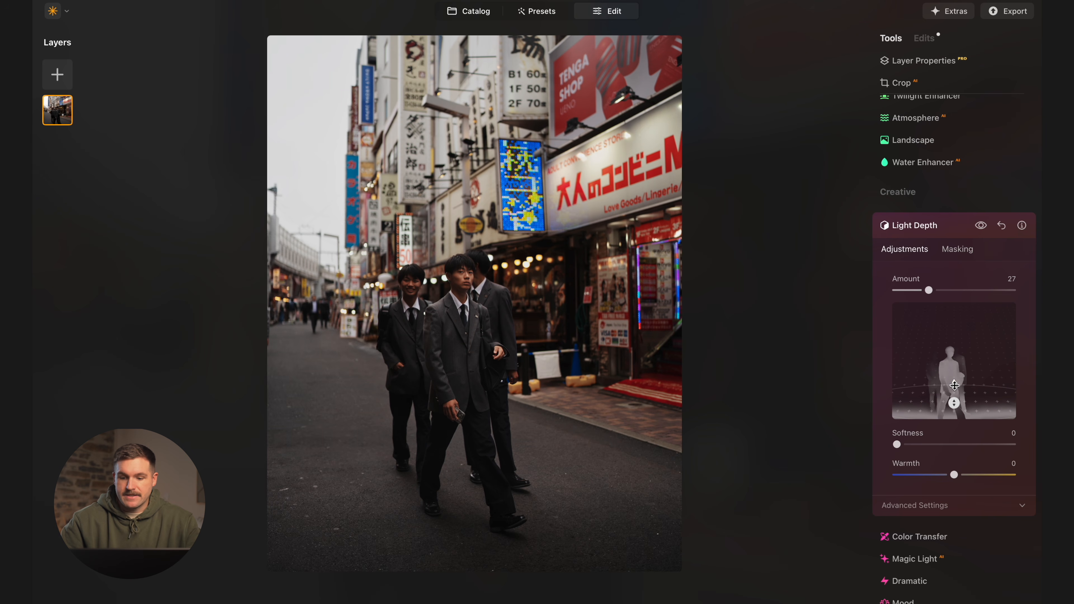
Try a softness of 73 and a warmth of 41 in Light Depth, resetting each to 0.
drag(896, 444, 984, 444)
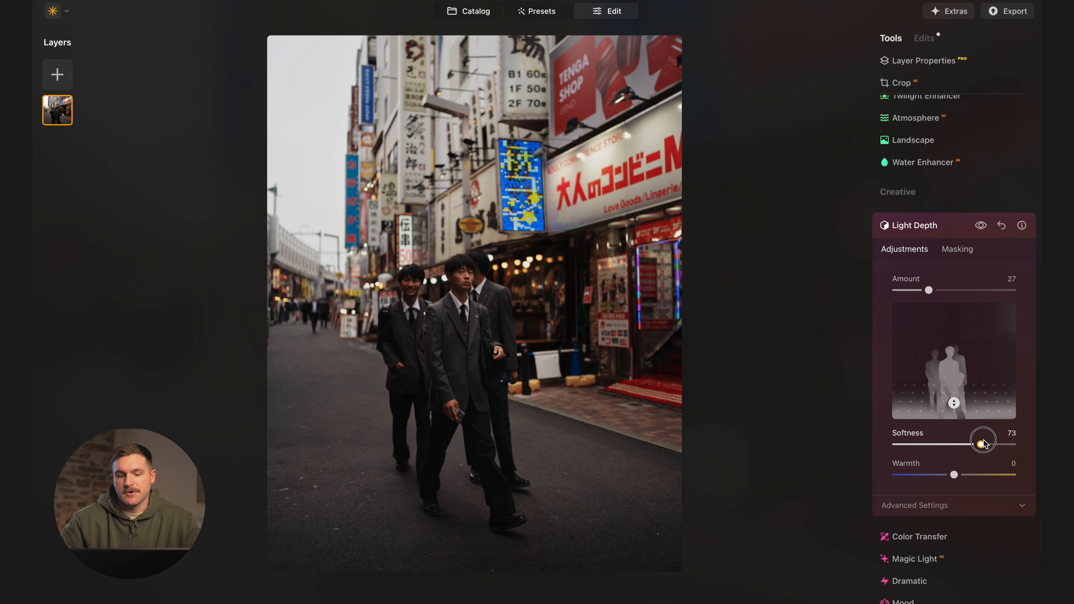
drag(984, 444, 879, 445)
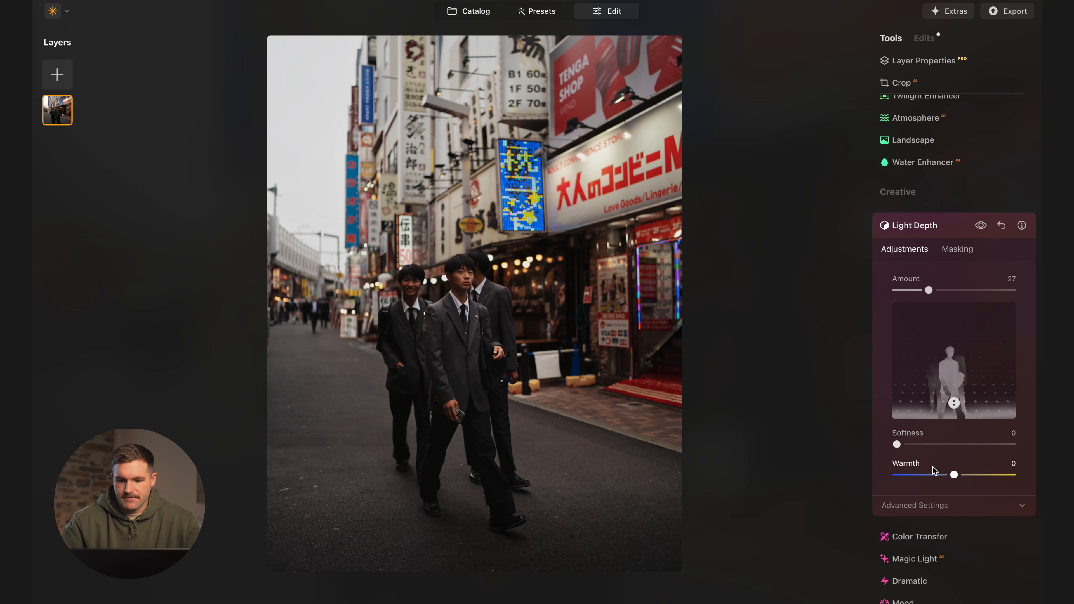
drag(960, 481, 984, 478)
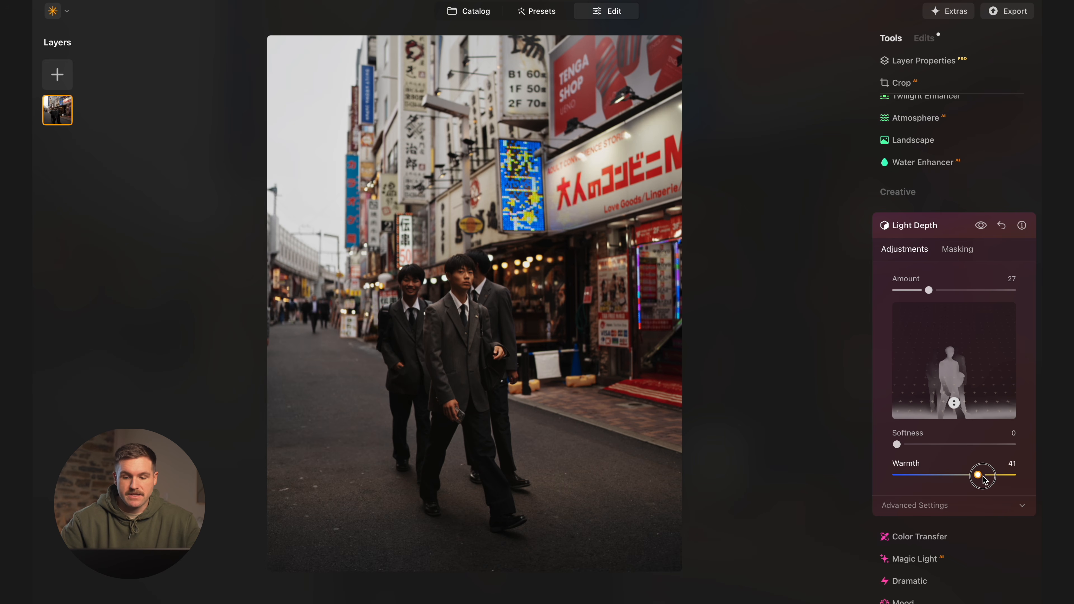
double_click(983, 479)
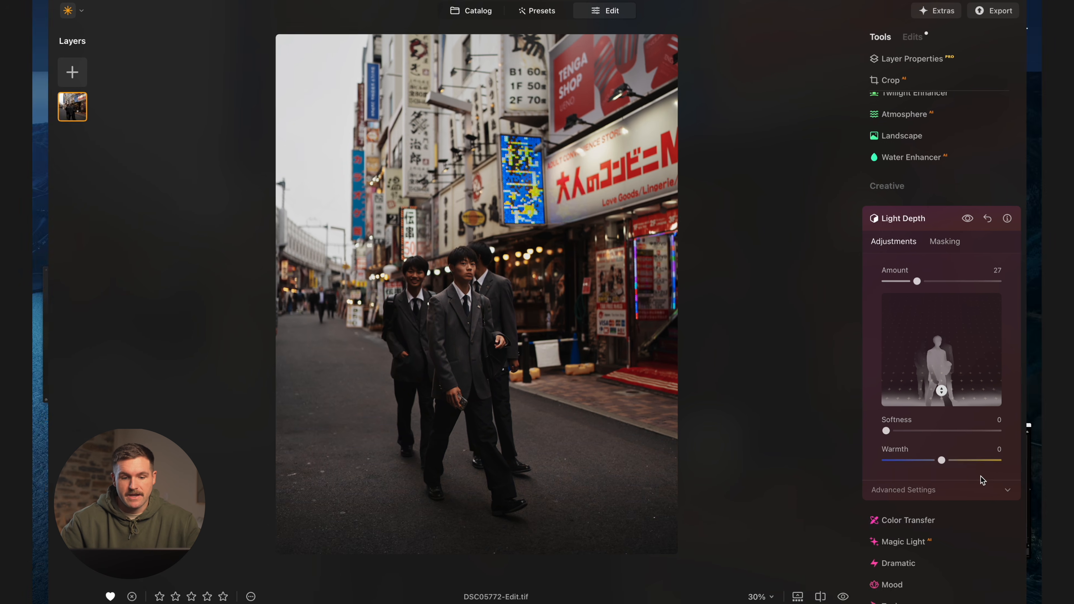
Set Light Depth's advanced Brightness Near to -53 and Brightness Far to -76.
scroll(1010, 487, down, 1)
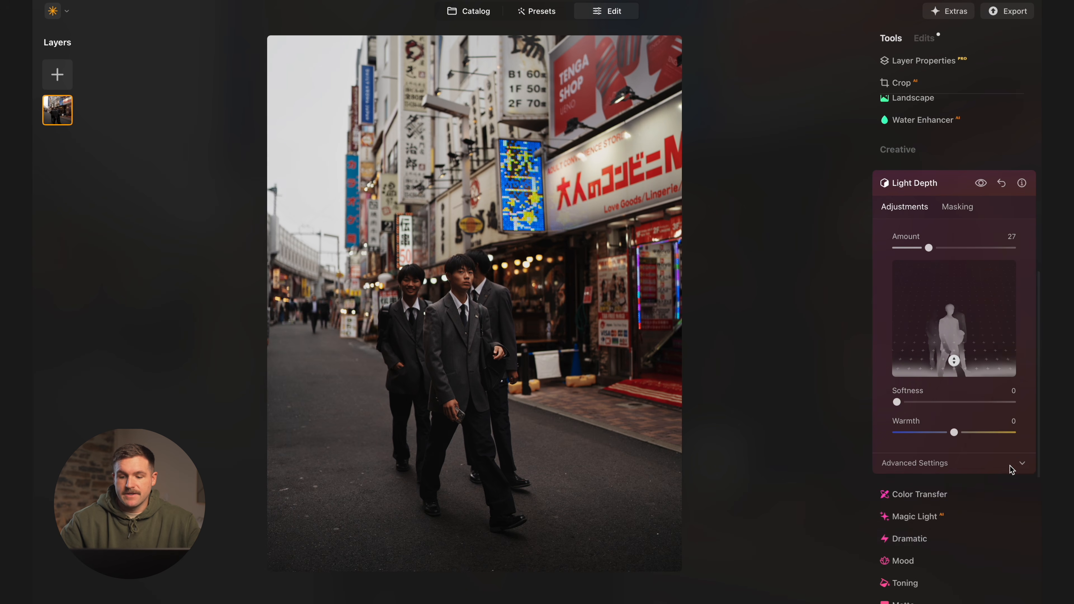
click(1011, 463)
scroll(1009, 423, down, 3)
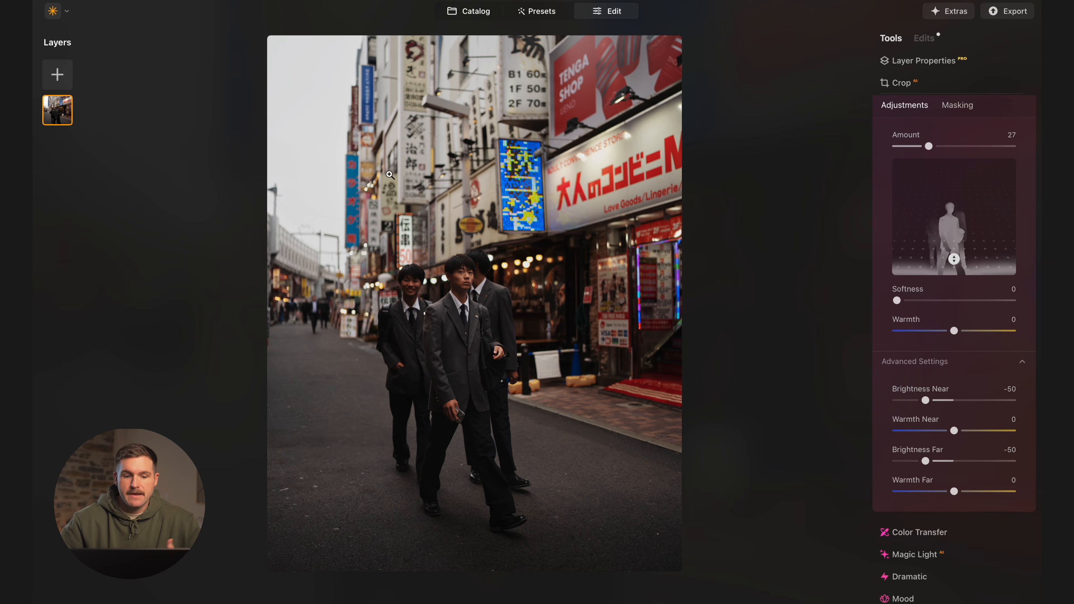
mouse_move(931, 398)
mouse_down()
mouse_move(859, 393)
mouse_move(1035, 396)
mouse_move(855, 389)
mouse_move(935, 389)
mouse_move(929, 395)
mouse_up()
mouse_move(930, 461)
mouse_down()
mouse_move(878, 460)
mouse_move(913, 462)
mouse_up()
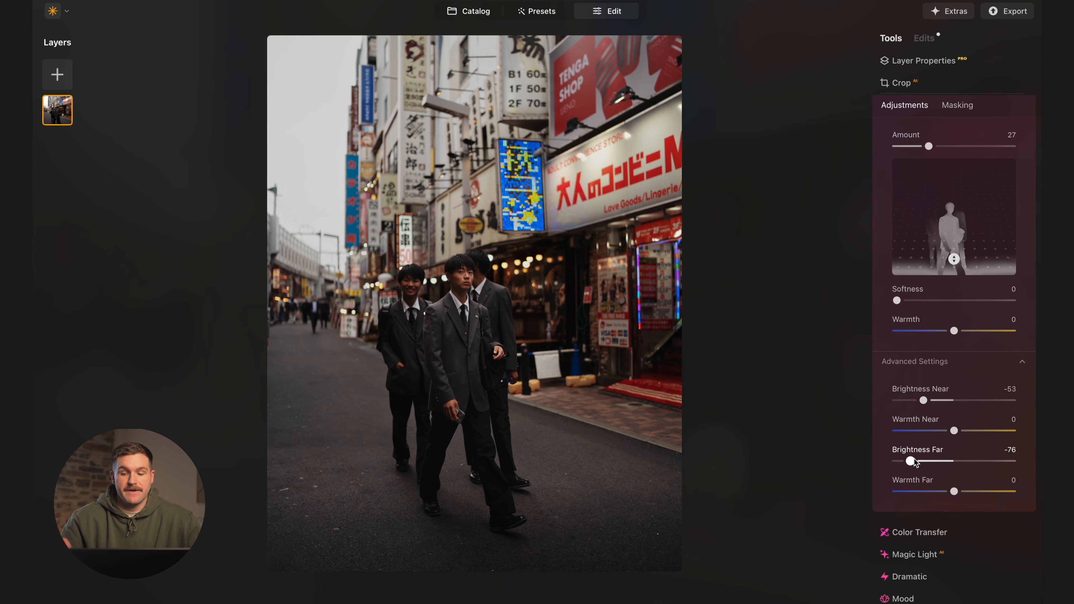
Try warmer values for Warmth Near and Warmth Far, reset both to 0, and close Light Depth.
mouse_move(955, 430)
mouse_down()
mouse_move(990, 432)
mouse_move(960, 436)
mouse_up()
double_click(959, 432)
mouse_move(954, 491)
mouse_down()
mouse_move(993, 495)
mouse_move(975, 492)
mouse_up()
double_click(975, 492)
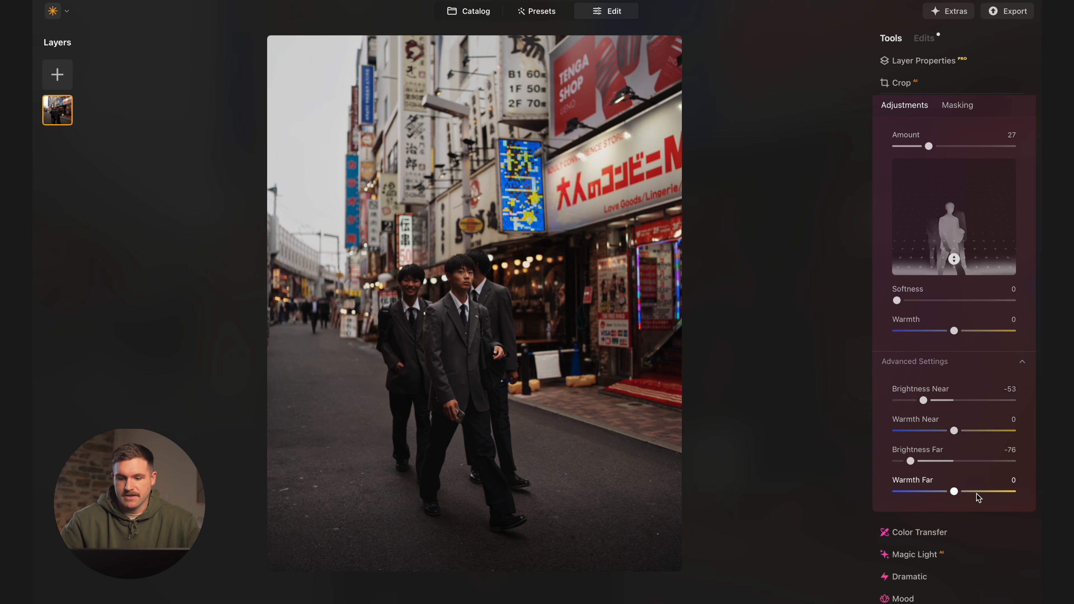
click(1009, 362)
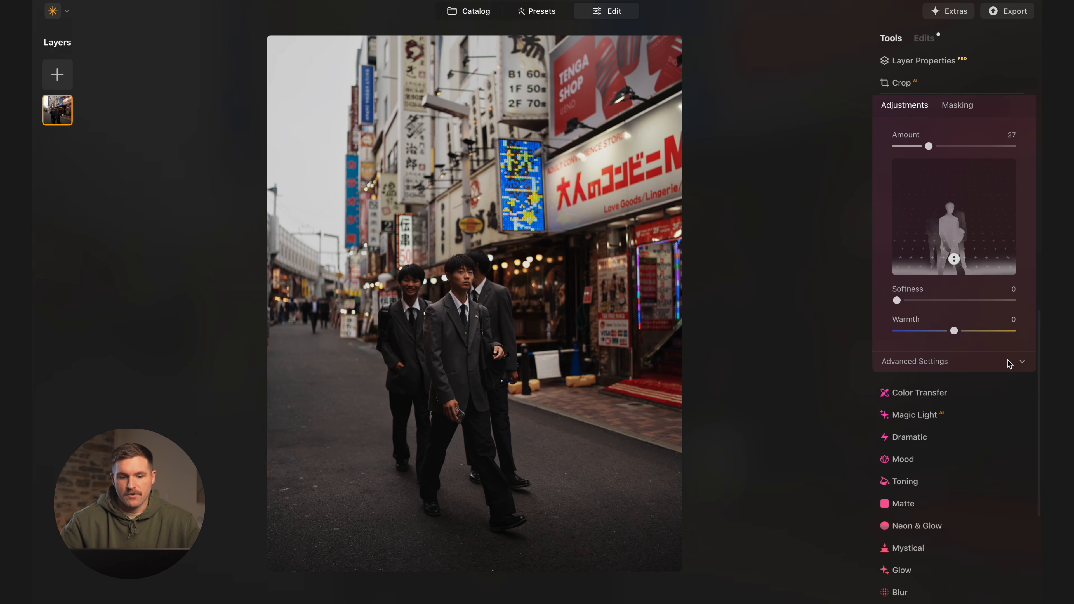
scroll(999, 377, up, 3)
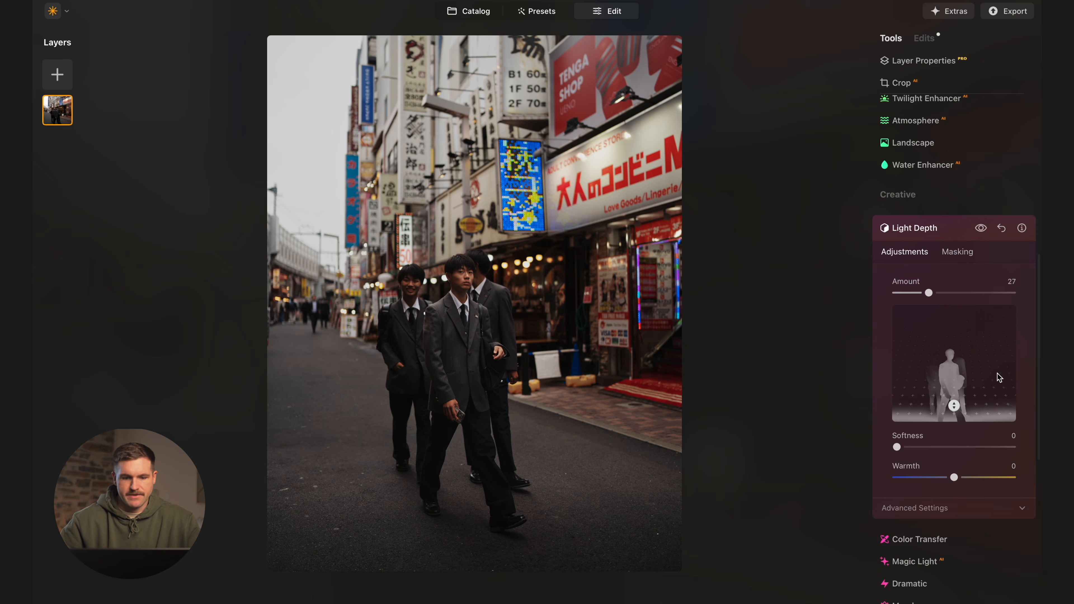
click(917, 228)
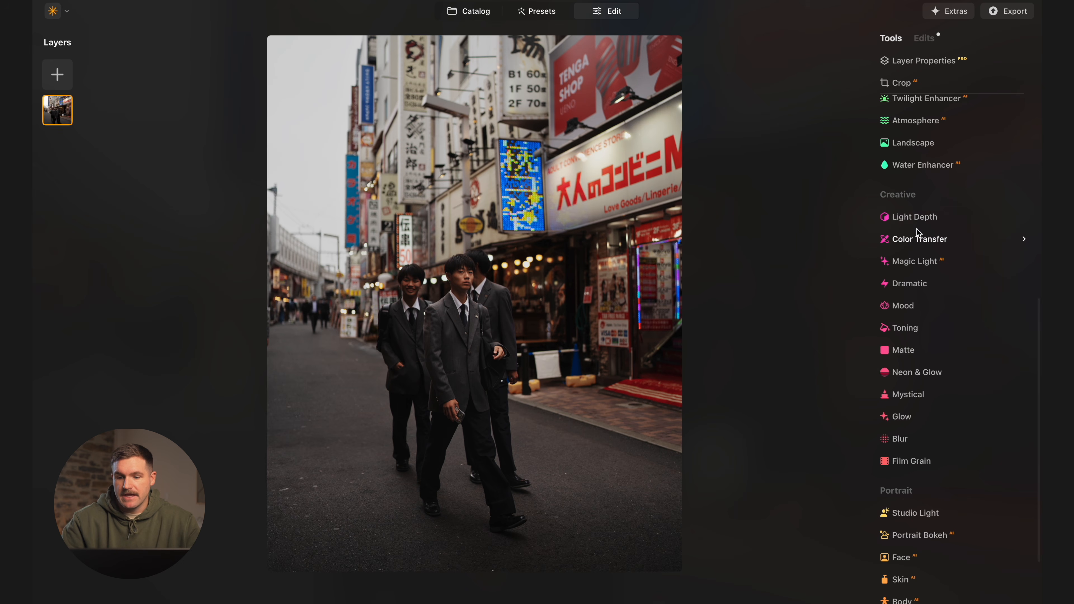
Apply the Twilight Enhancer with the Mauve preset at an amount of 37 and compare the photo with and without it.
scroll(916, 231, up, 3)
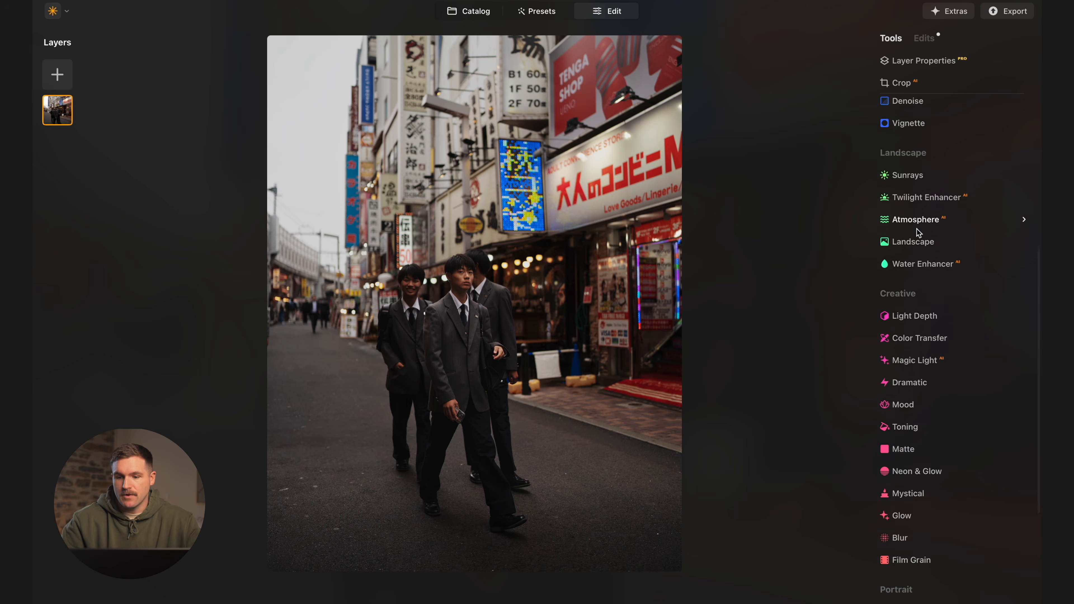
click(946, 198)
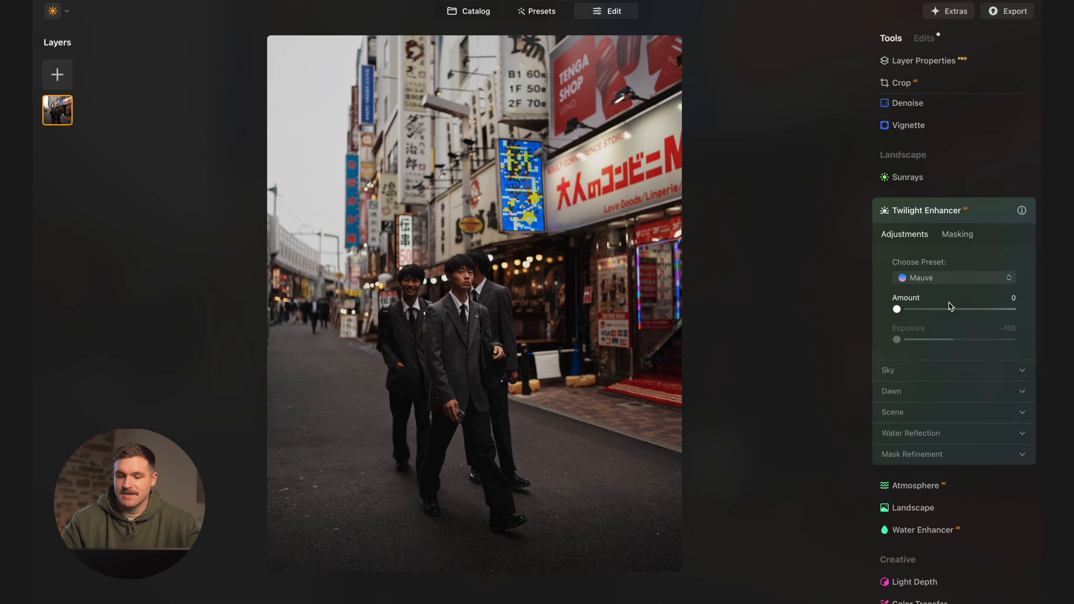
click(964, 277)
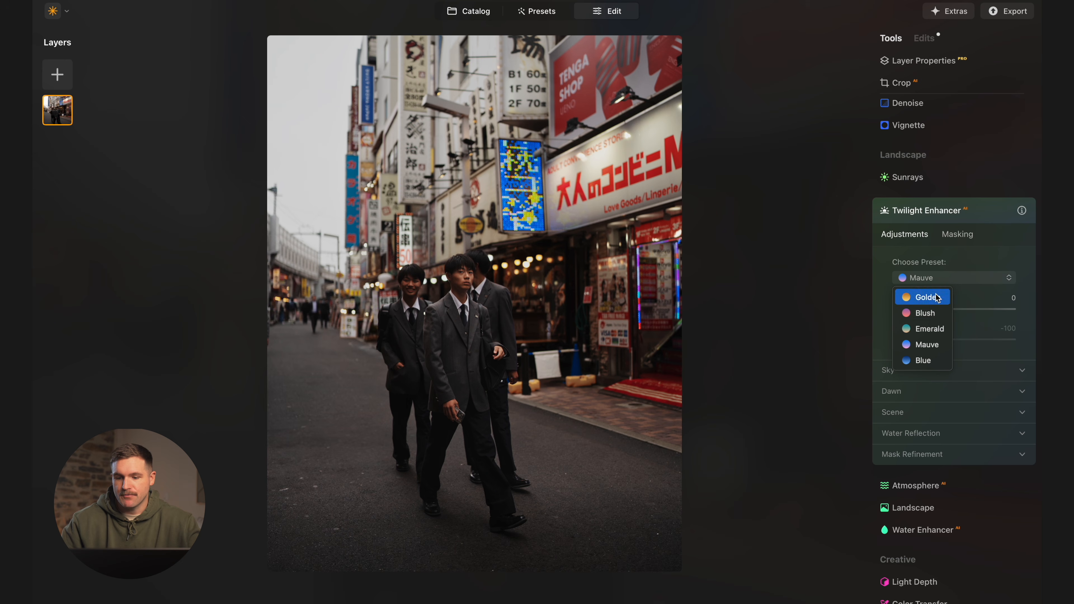
click(943, 346)
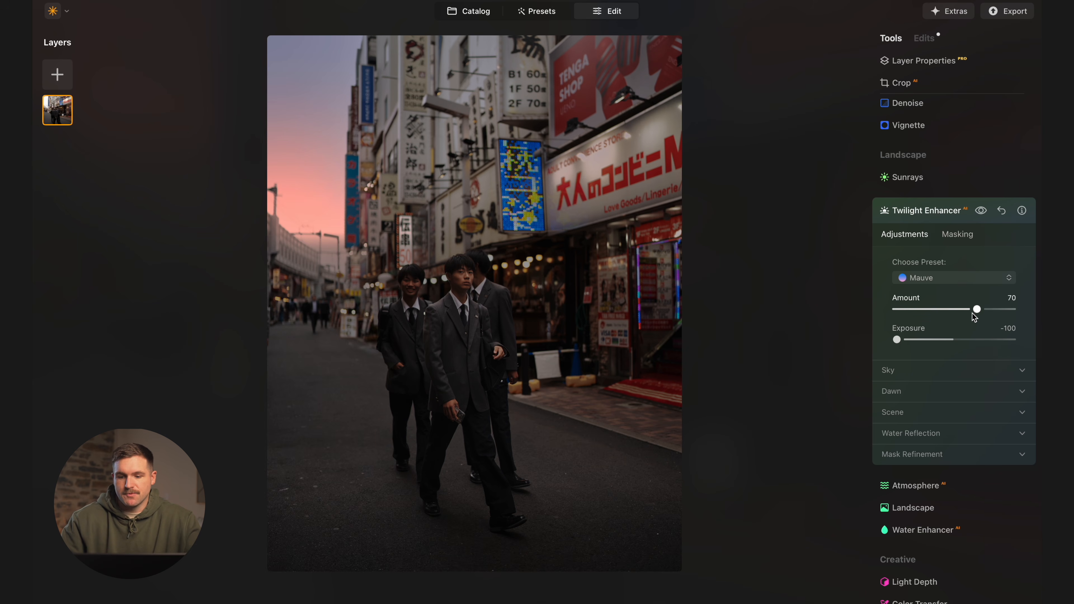
drag(973, 313, 872, 338)
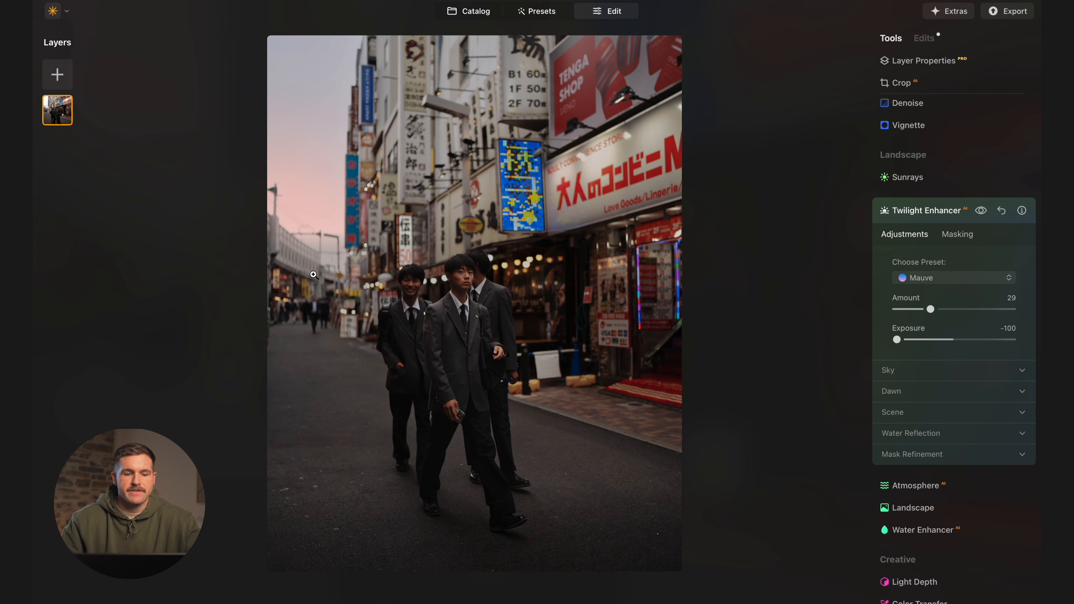
drag(931, 309, 941, 309)
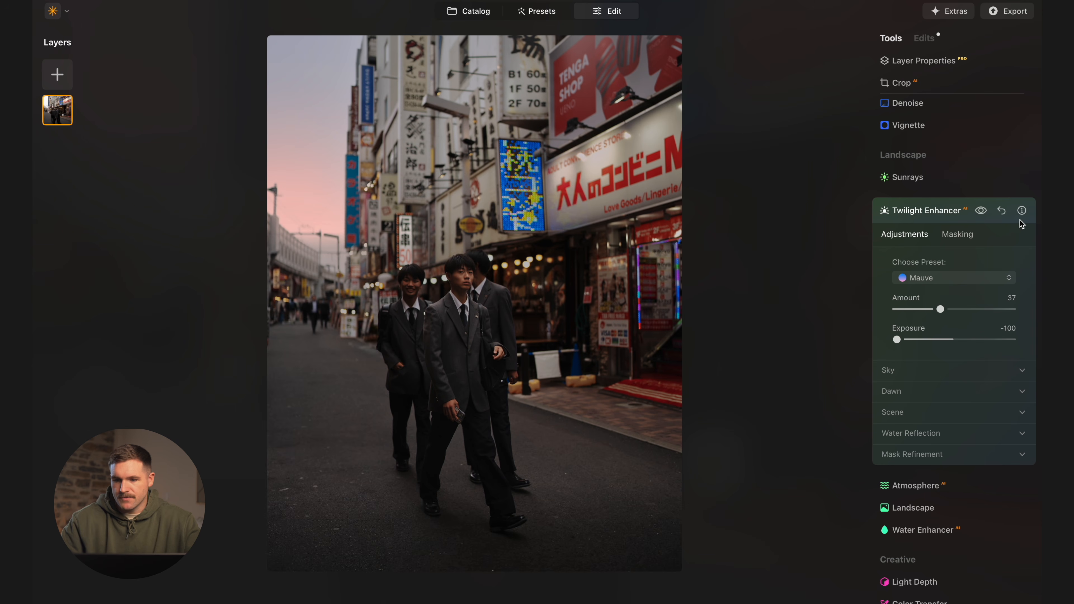
click(981, 211)
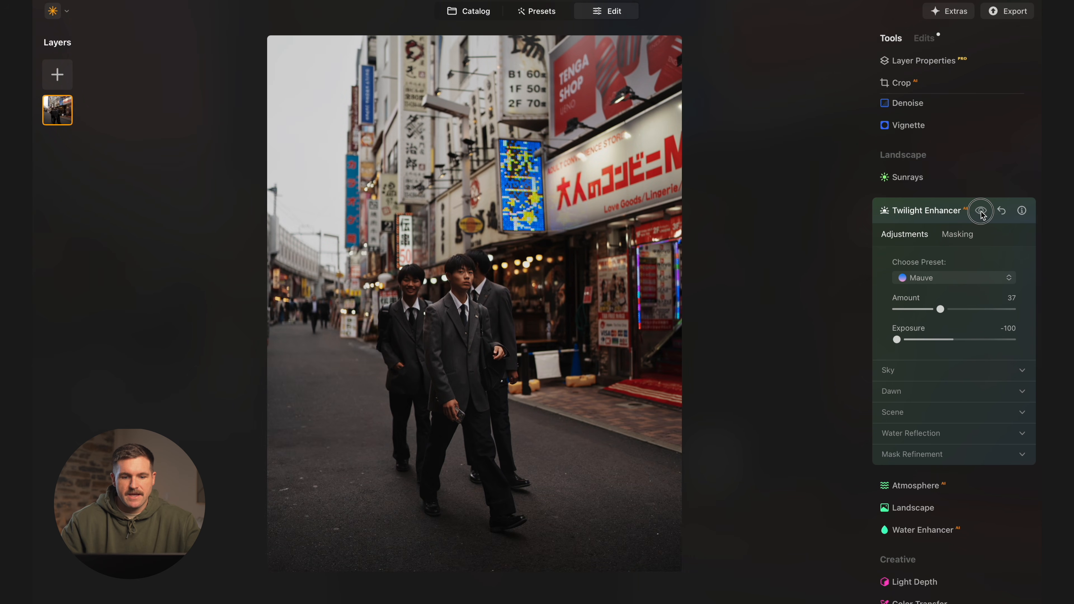
click(981, 211)
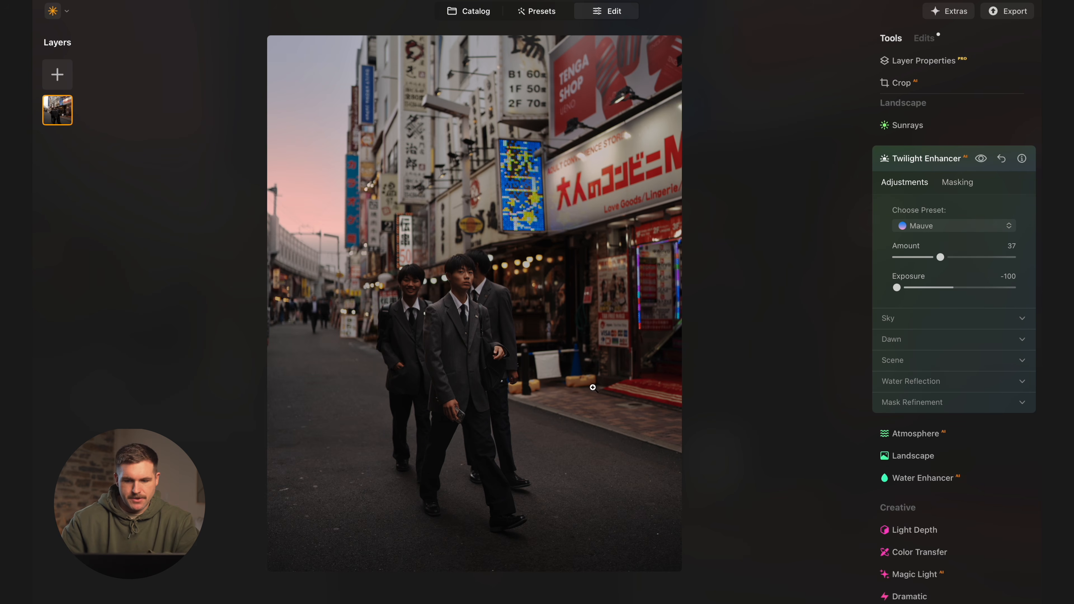
Set the Twilight Enhancer's scene values to Relight Human 38 and Shade -55, and compare the photo before and after.
click(934, 361)
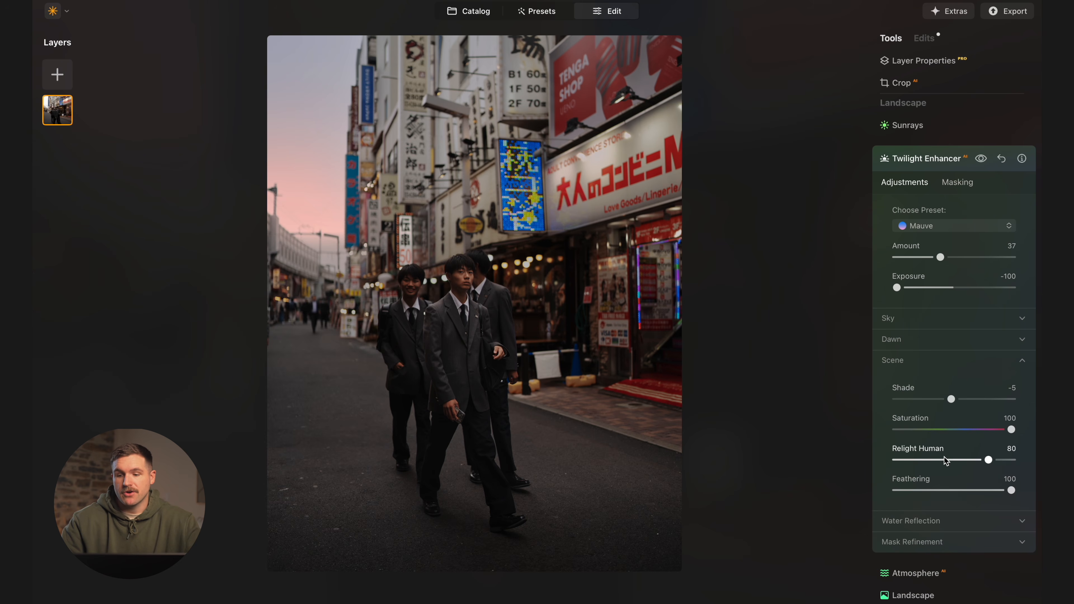
click(990, 462)
drag(991, 464, 966, 467)
drag(953, 465, 939, 468)
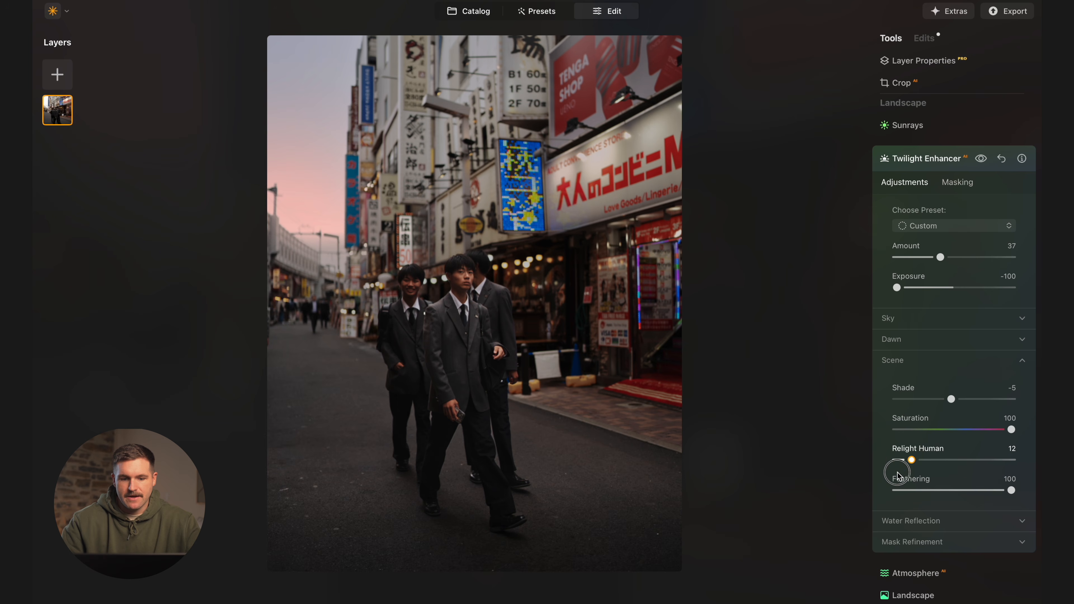
drag(939, 477, 942, 477)
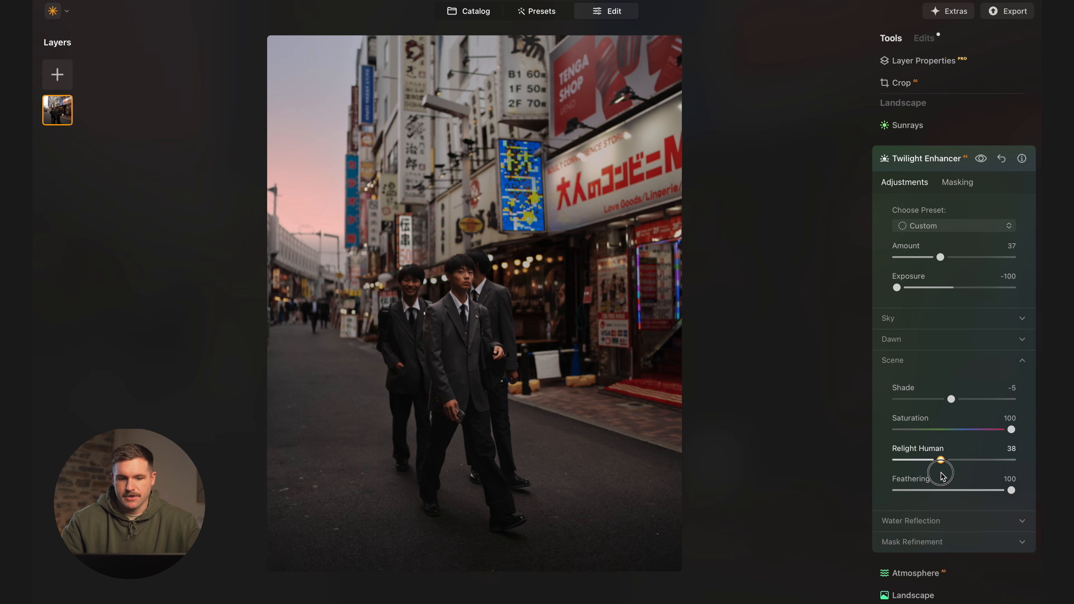
drag(952, 399, 920, 402)
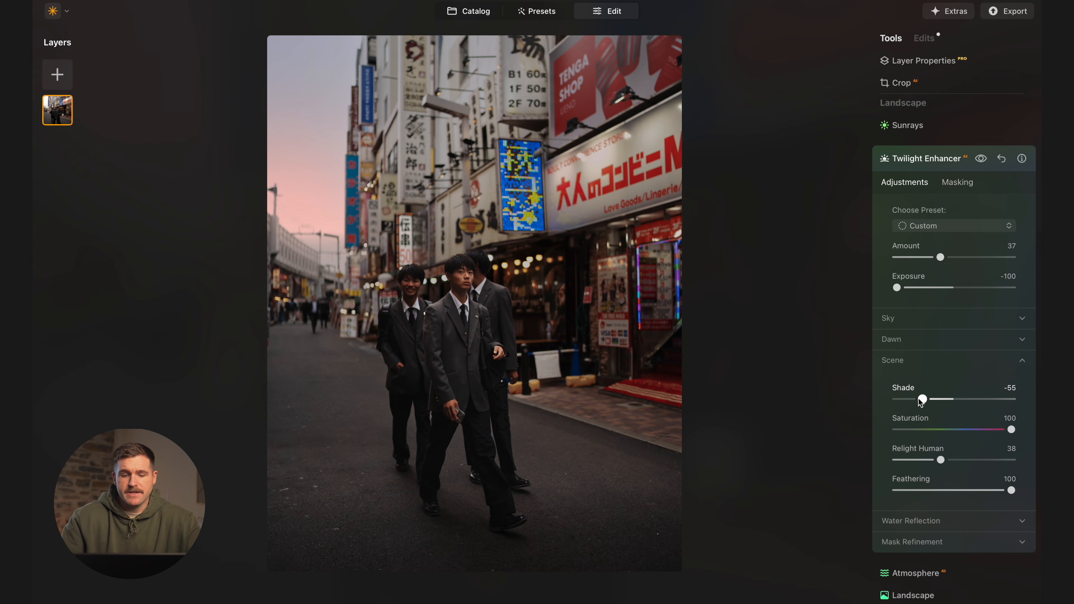
key(backslash)
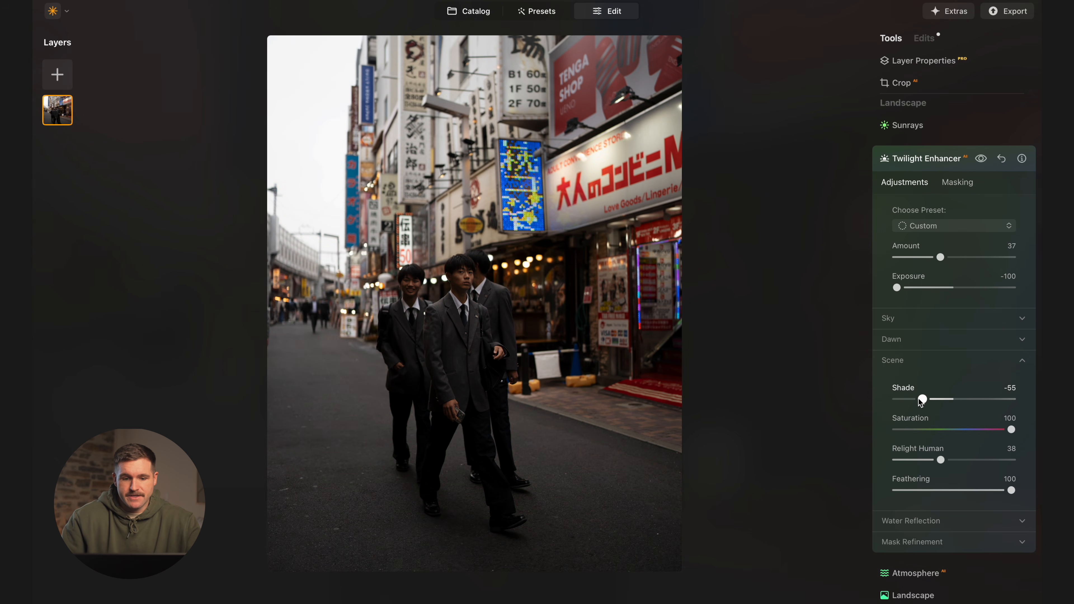
key(backslash)
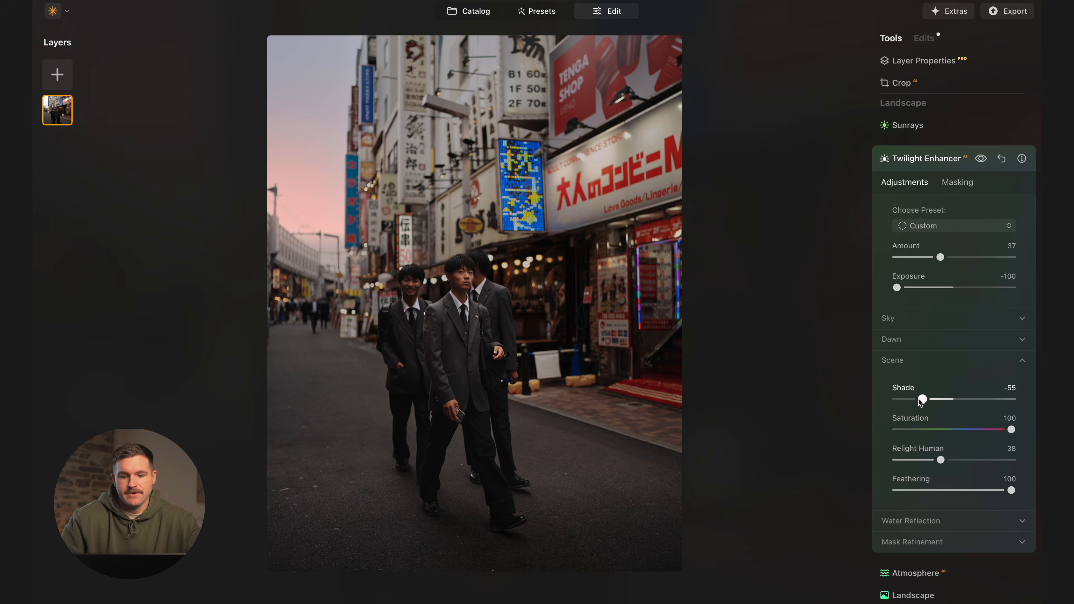
click(982, 159)
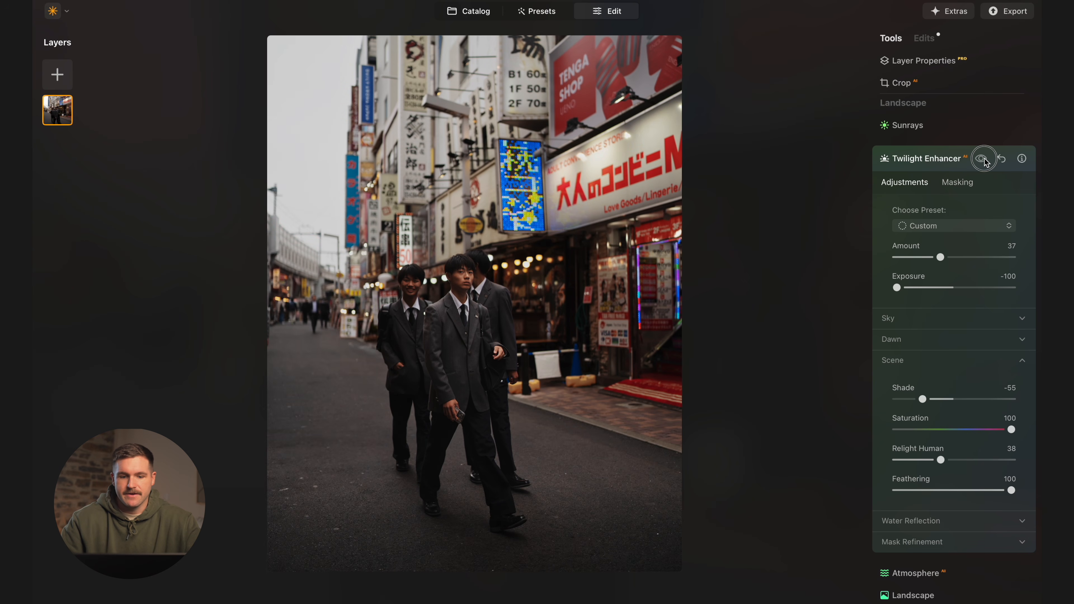
click(982, 159)
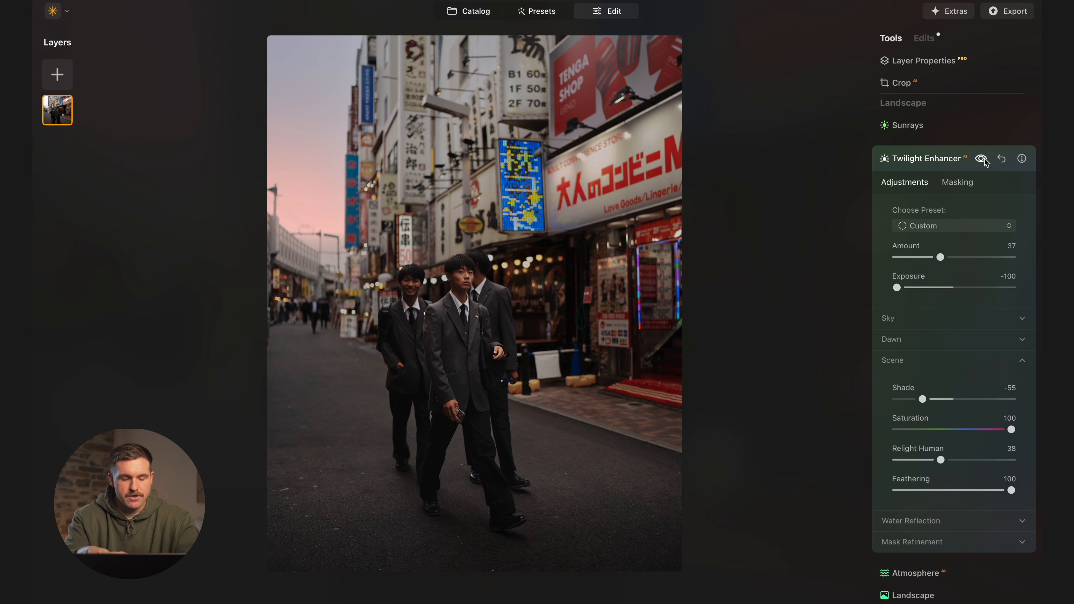
Compare the street photo with and without the Twilight Enhancer.
click(981, 160)
click(981, 159)
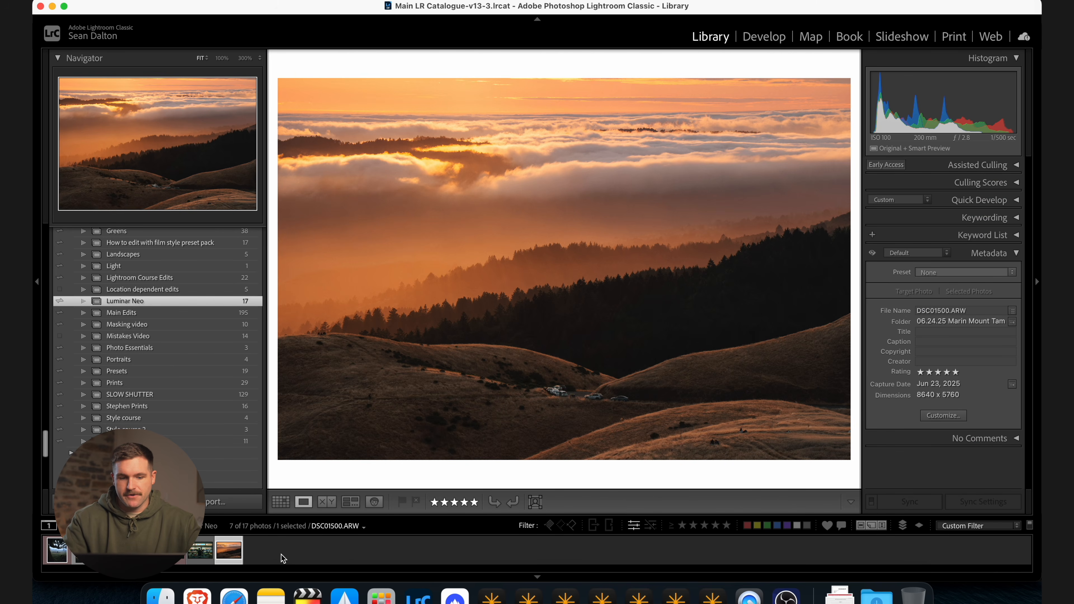
Send the sunset hills photo DSC01500.ARW from Lightroom Classic to Luminar Neo as a copy with Lightroom adjustments, and open its editing tools.
right_click(234, 556)
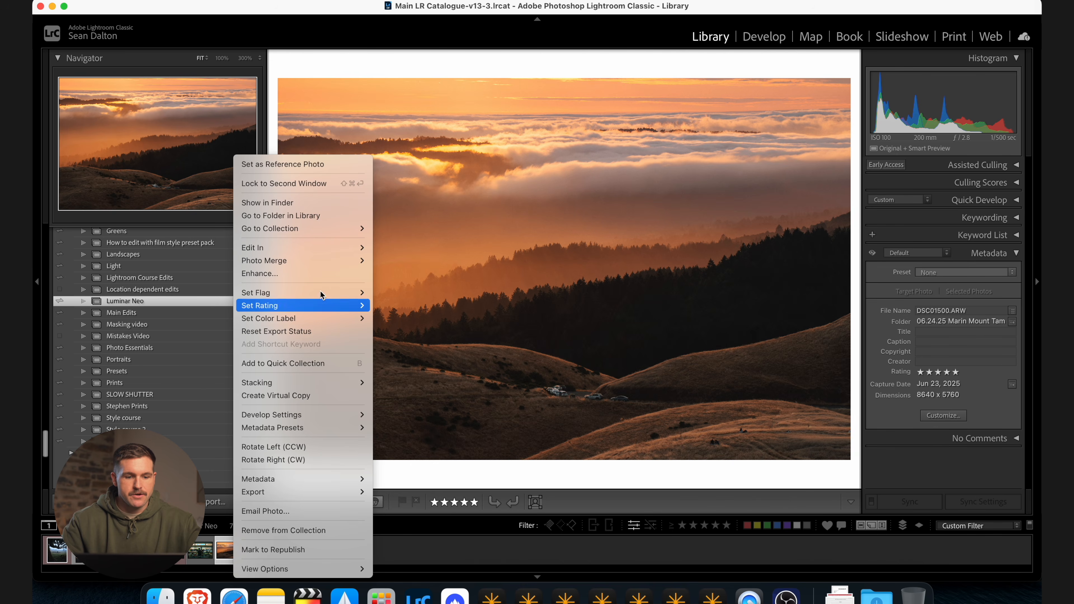
mouse_move(343, 249)
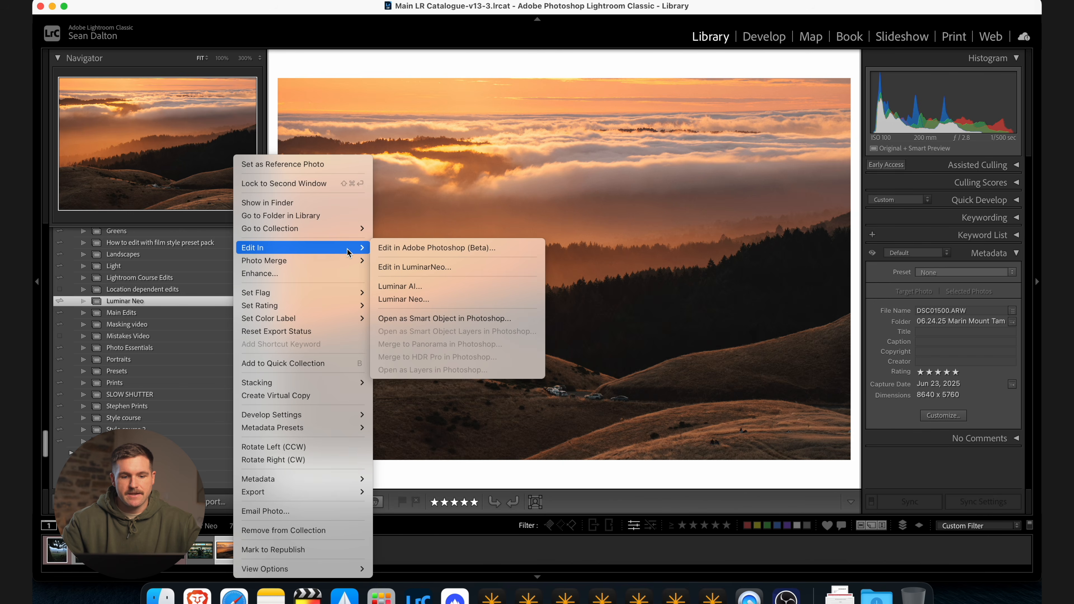
click(437, 299)
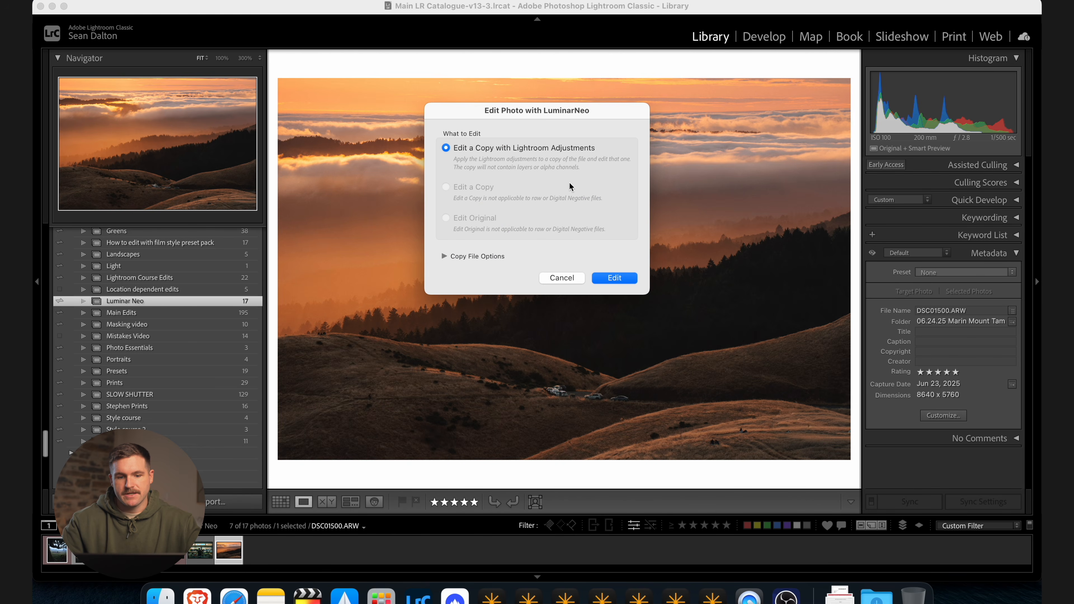
click(616, 279)
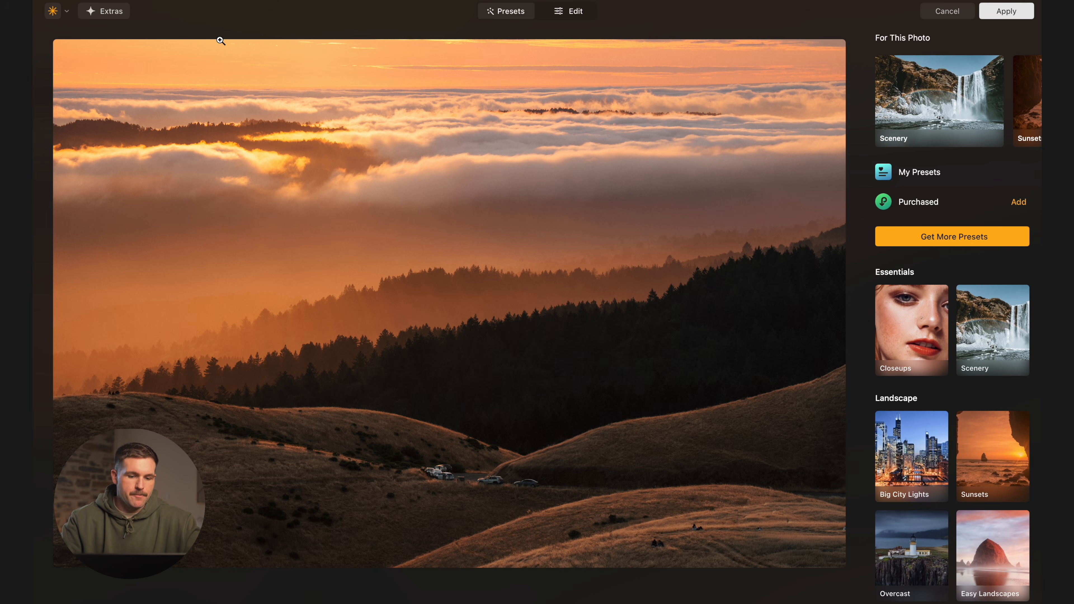
click(578, 18)
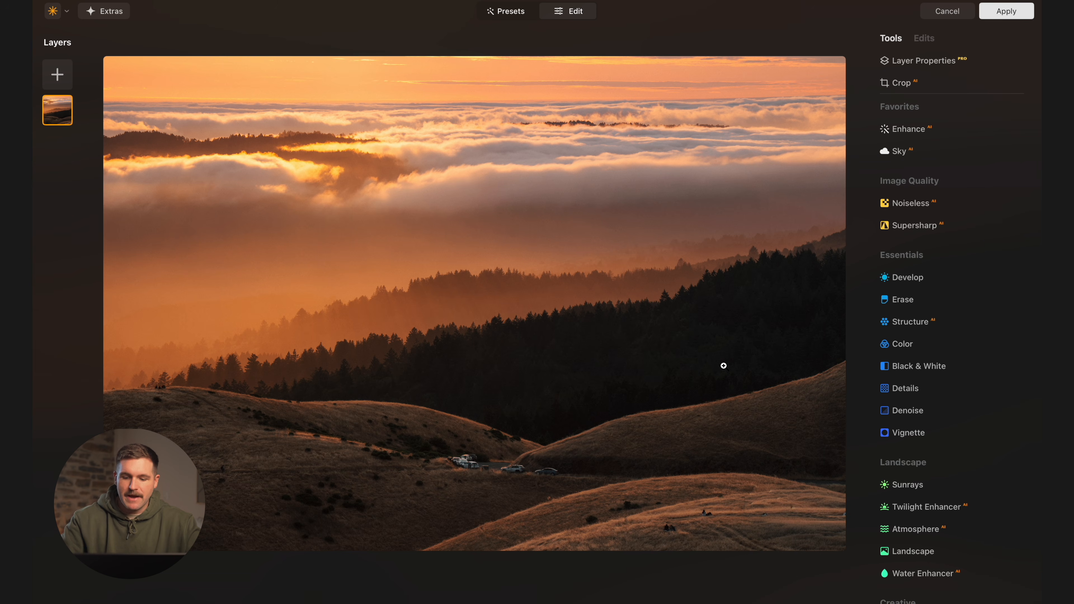
Apply Light Depth to the sunset landscape at an amount of 81 and narrow the transition range in the depth map.
scroll(930, 322, down, 5)
click(930, 391)
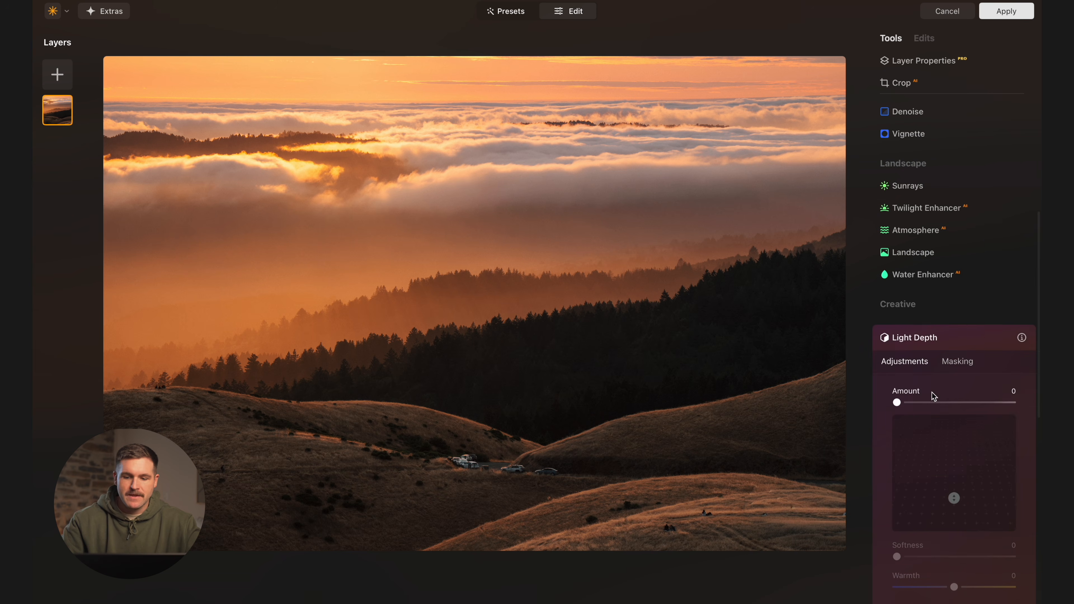
drag(897, 402, 990, 403)
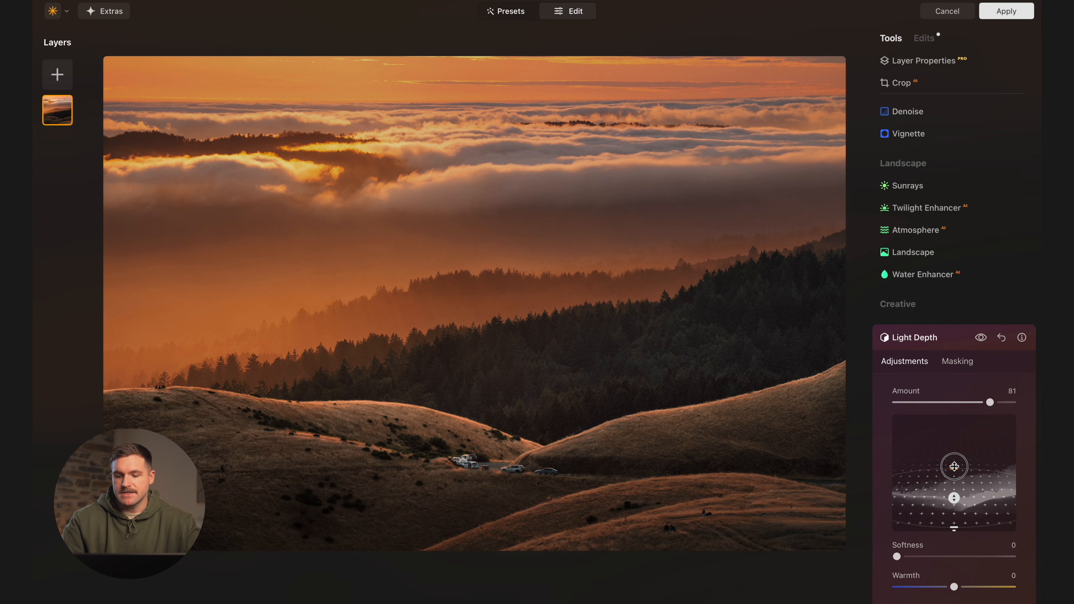
drag(955, 466, 954, 482)
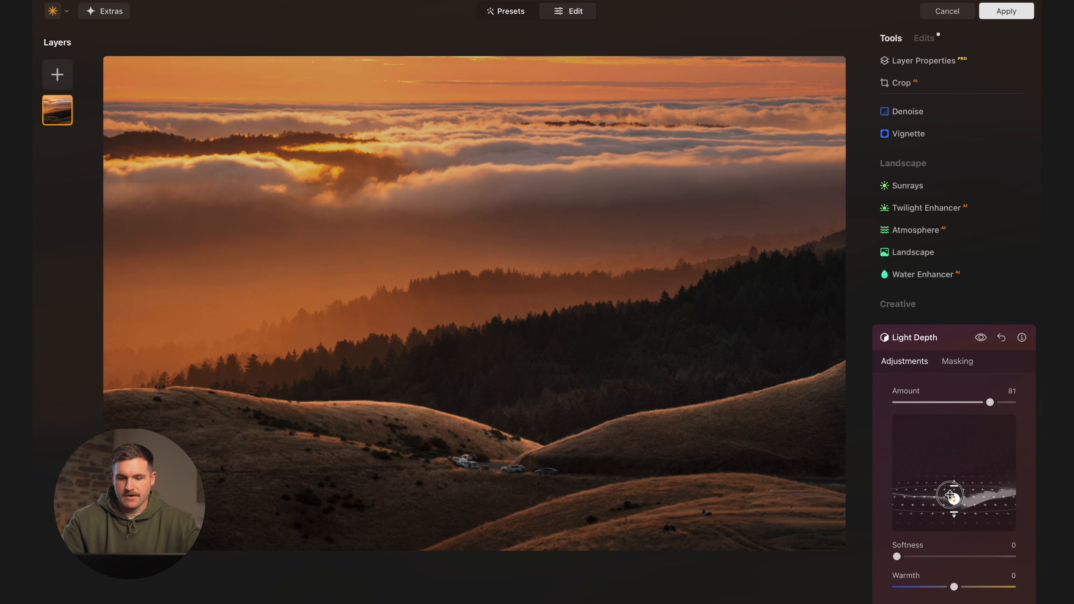
Set Light Depth's Warmth to 13 and Amount to 80, compare the landscape with and without it, and close the tool.
scroll(952, 497, down, 3)
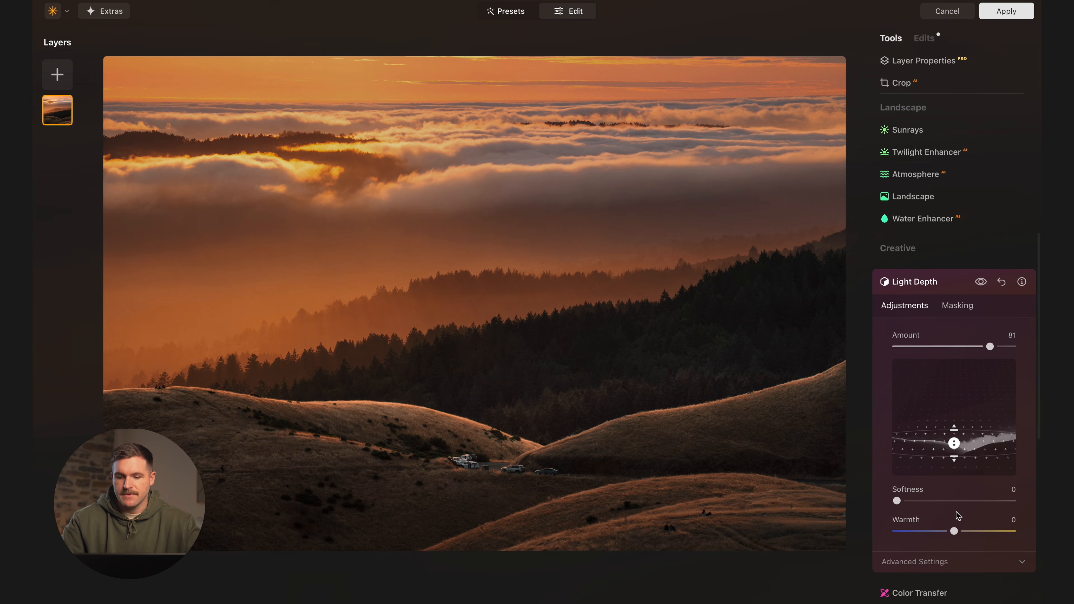
drag(954, 533, 965, 536)
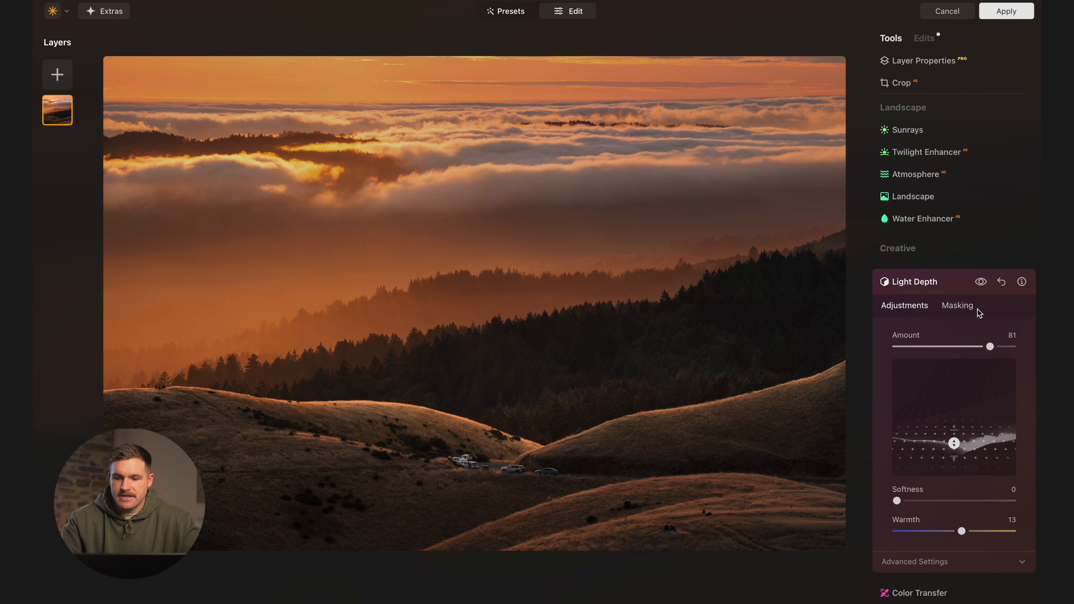
click(982, 284)
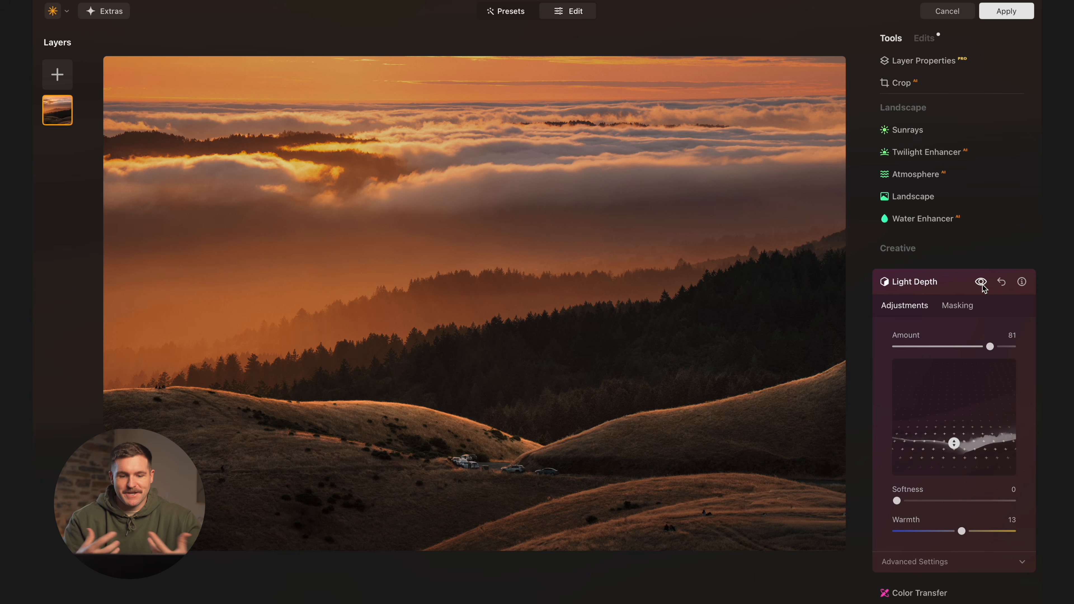
drag(992, 347, 993, 348)
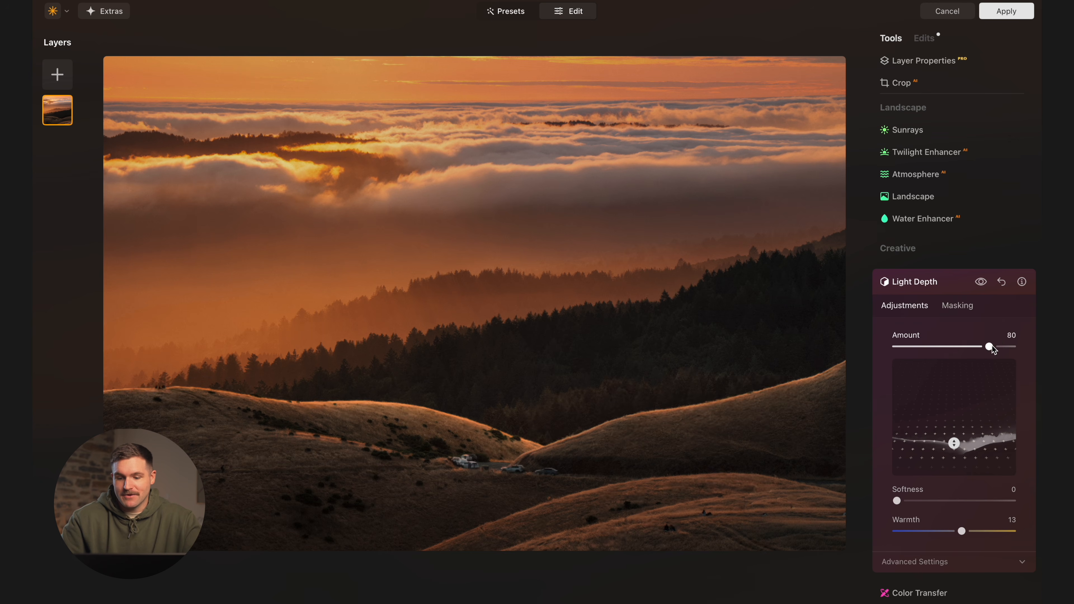
scroll(972, 317, down, 1)
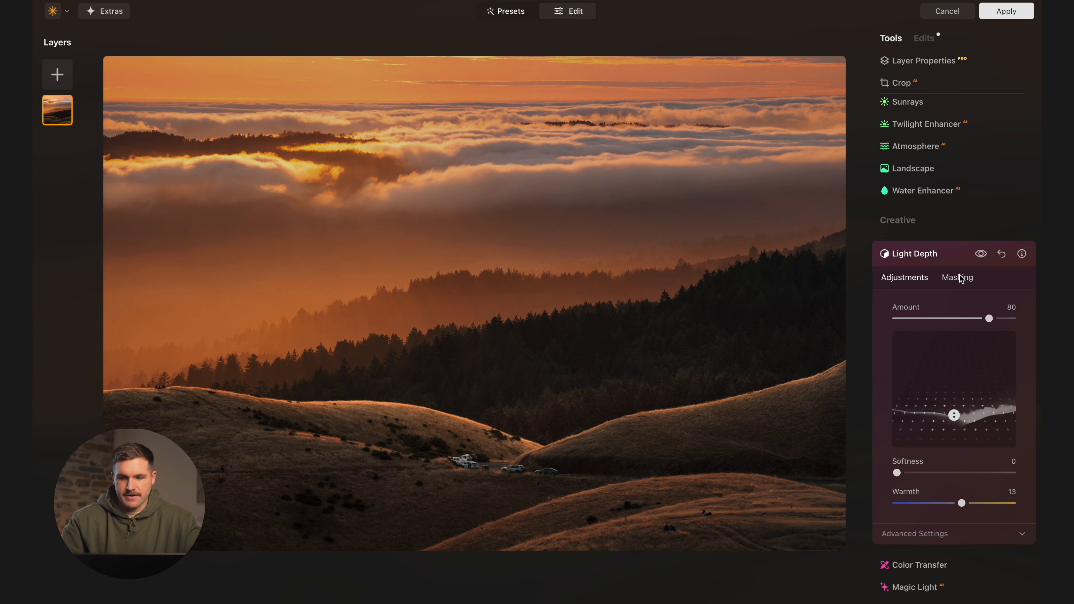
click(981, 256)
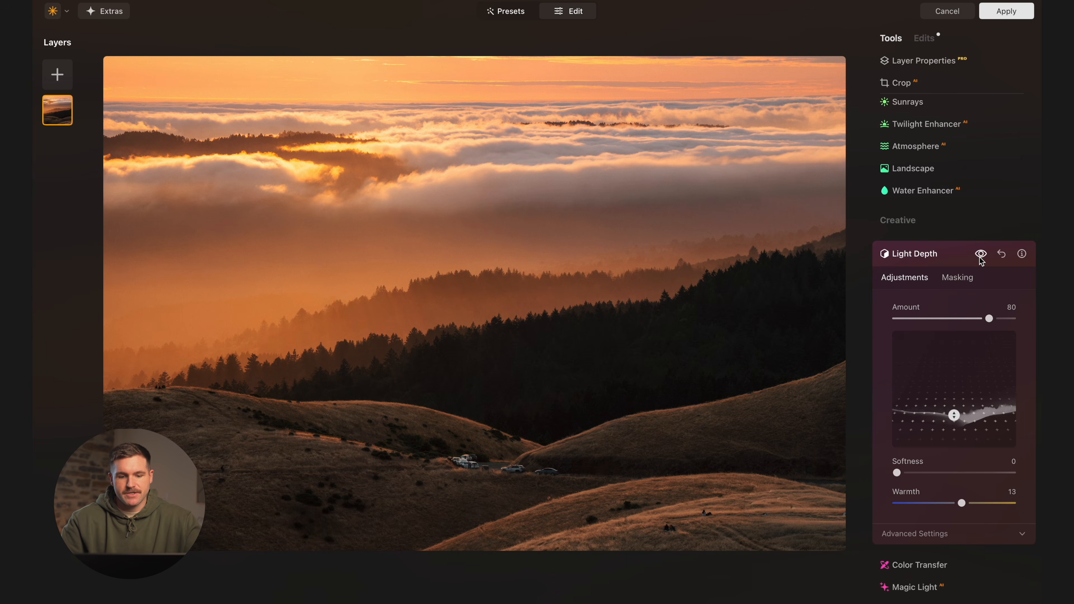
click(981, 255)
click(962, 255)
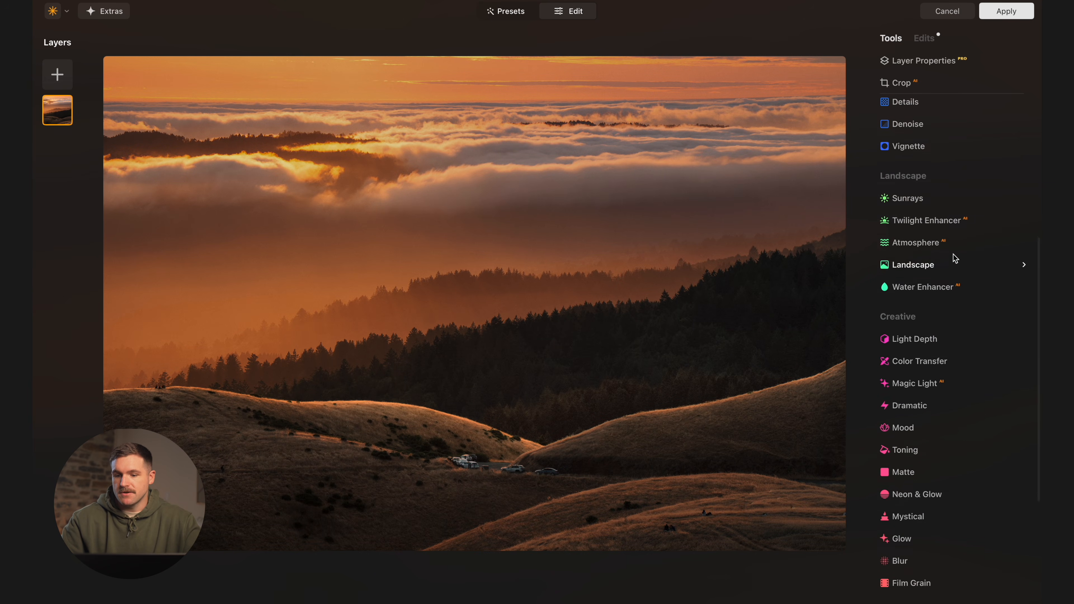
Apply the Twilight Enhancer to the landscape with the Golden preset at an amount of 24.
click(954, 220)
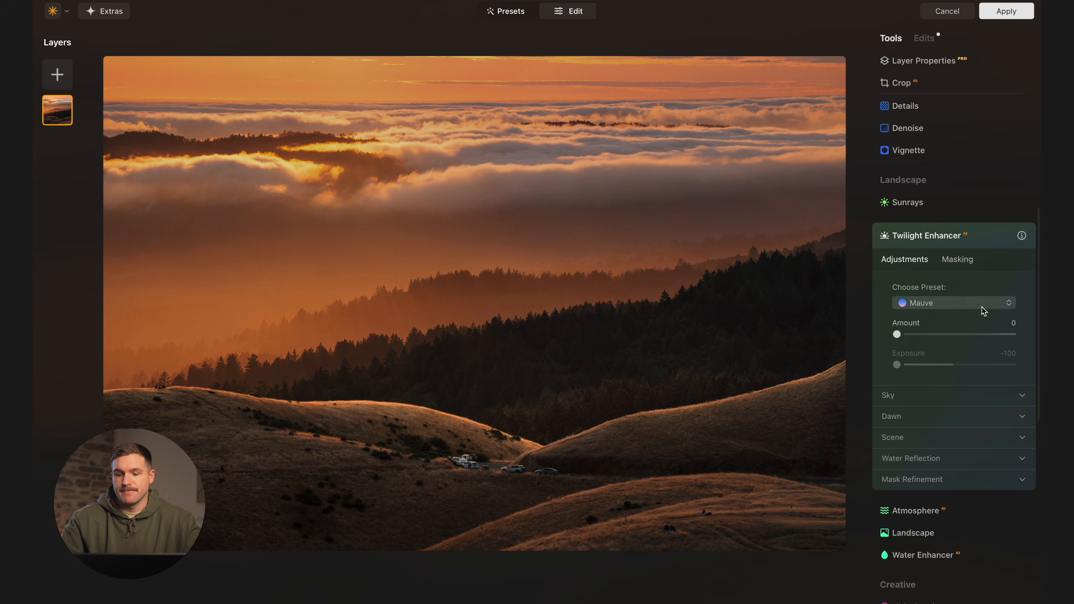
click(948, 305)
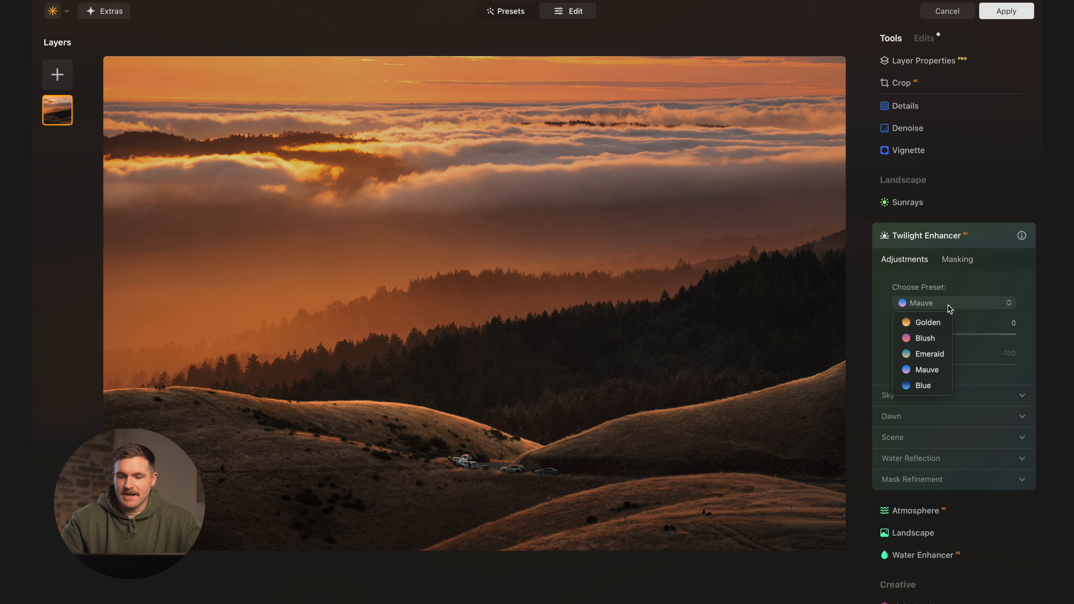
click(936, 324)
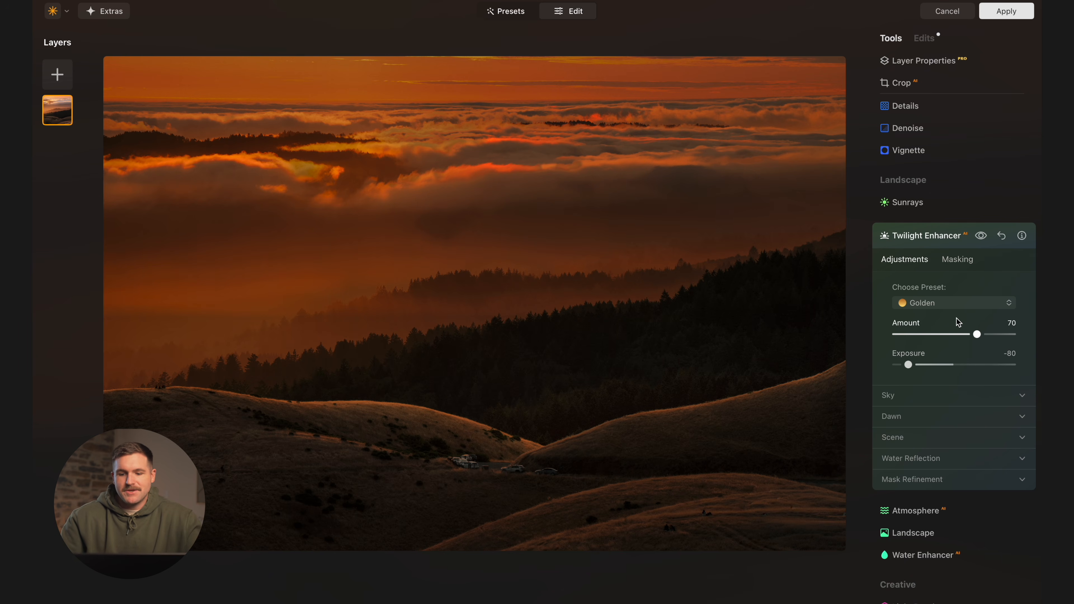
click(977, 334)
drag(978, 337, 925, 337)
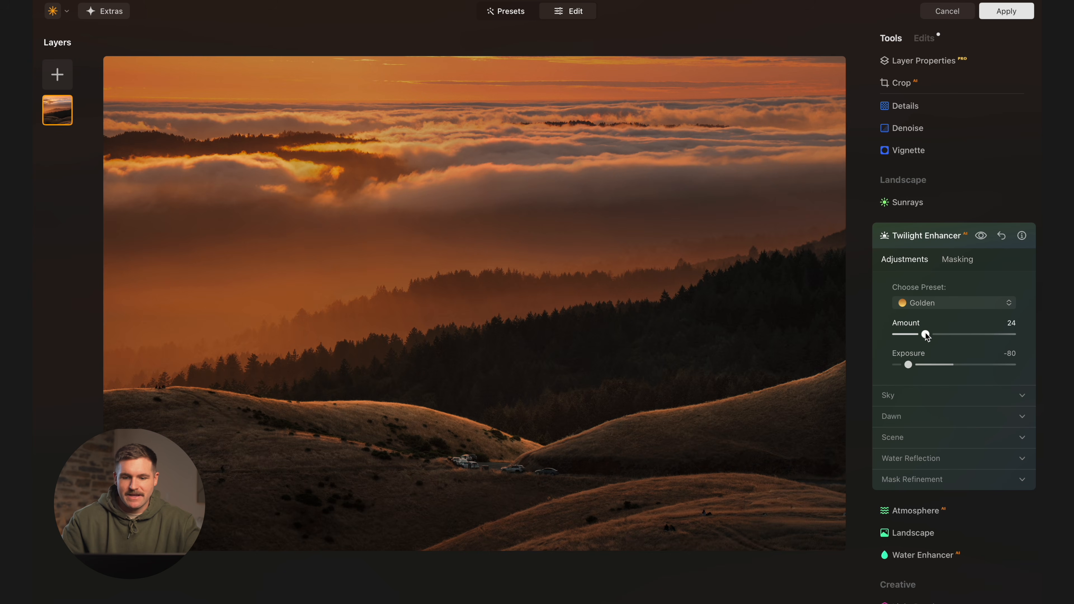
Compare the landscape with and without the Twilight Enhancer and set its Exposure to -3.
click(982, 236)
click(982, 236)
click(982, 236)
click(982, 236)
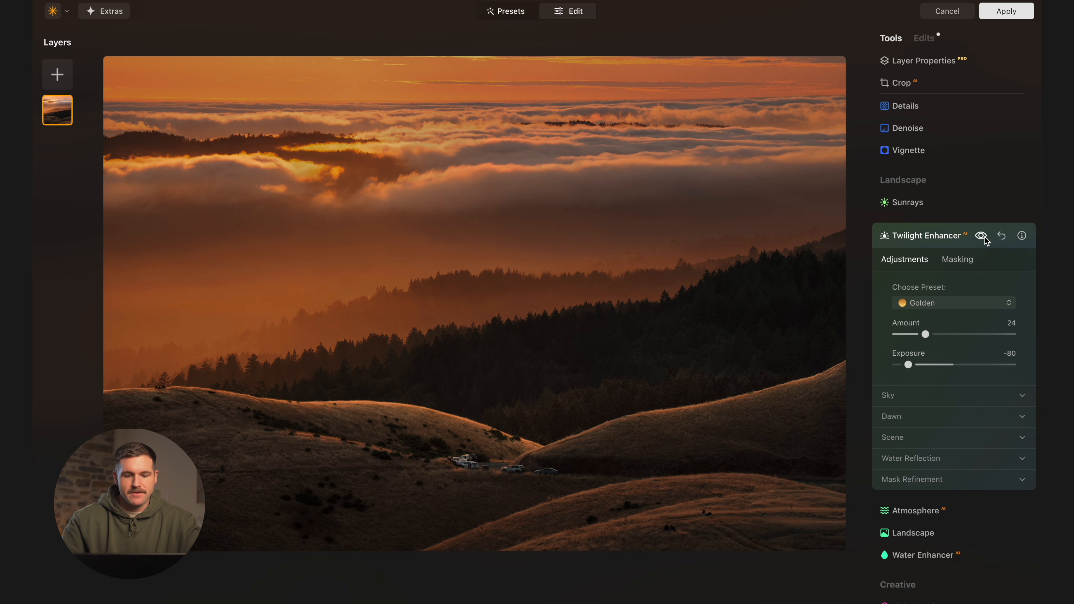
click(982, 236)
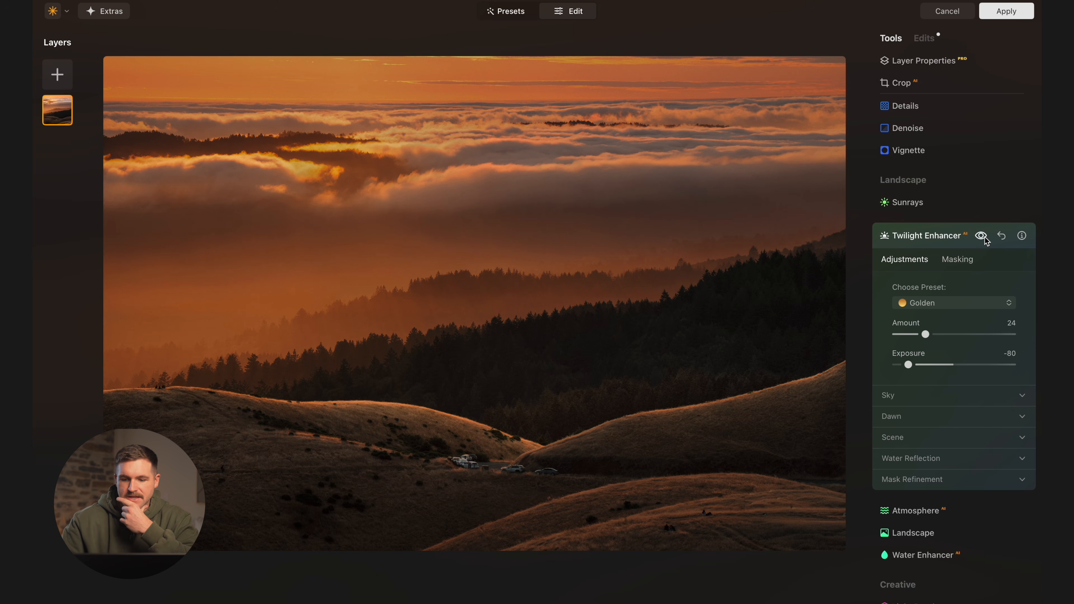
click(909, 365)
drag(921, 365, 956, 364)
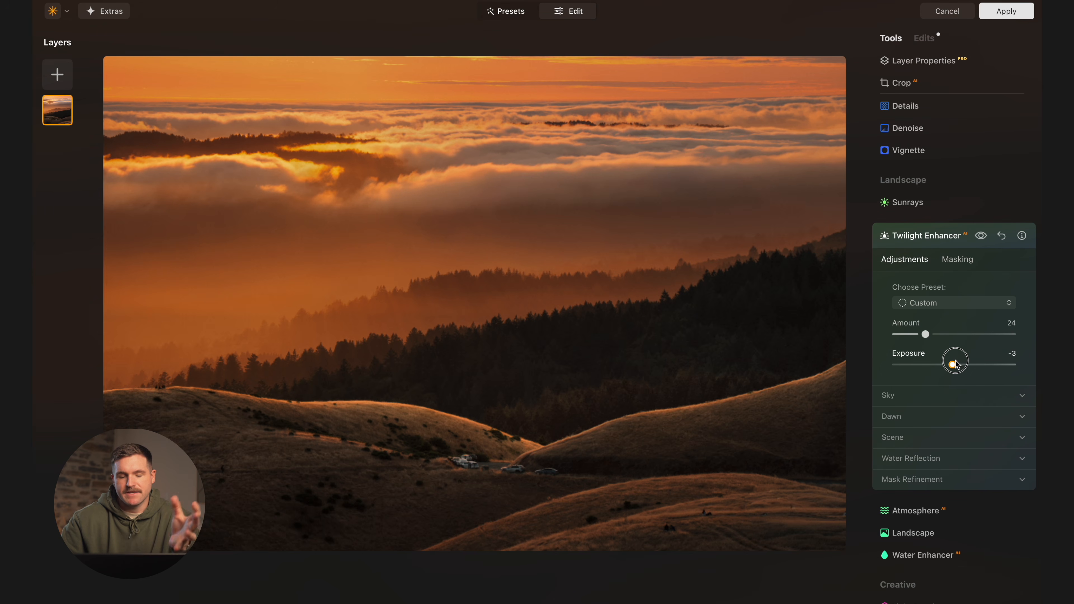
Mask the Twilight Enhancer with a linear gradient that covers the foreground hills and fades out toward the clouds.
click(958, 259)
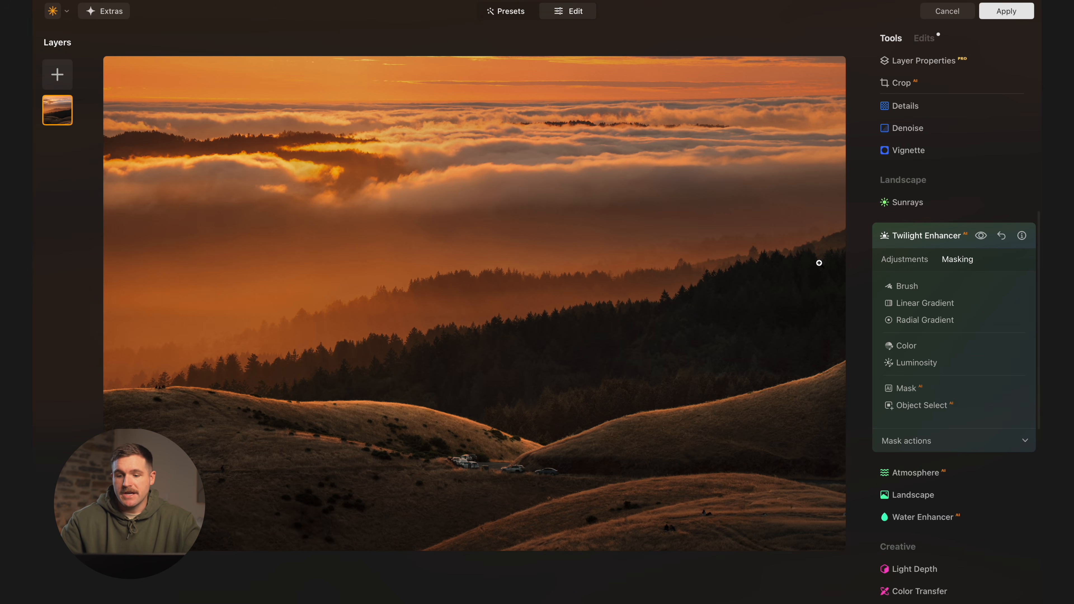
click(925, 303)
drag(505, 490, 507, 232)
drag(505, 361, 506, 318)
drag(548, 189, 548, 210)
drag(507, 332, 506, 326)
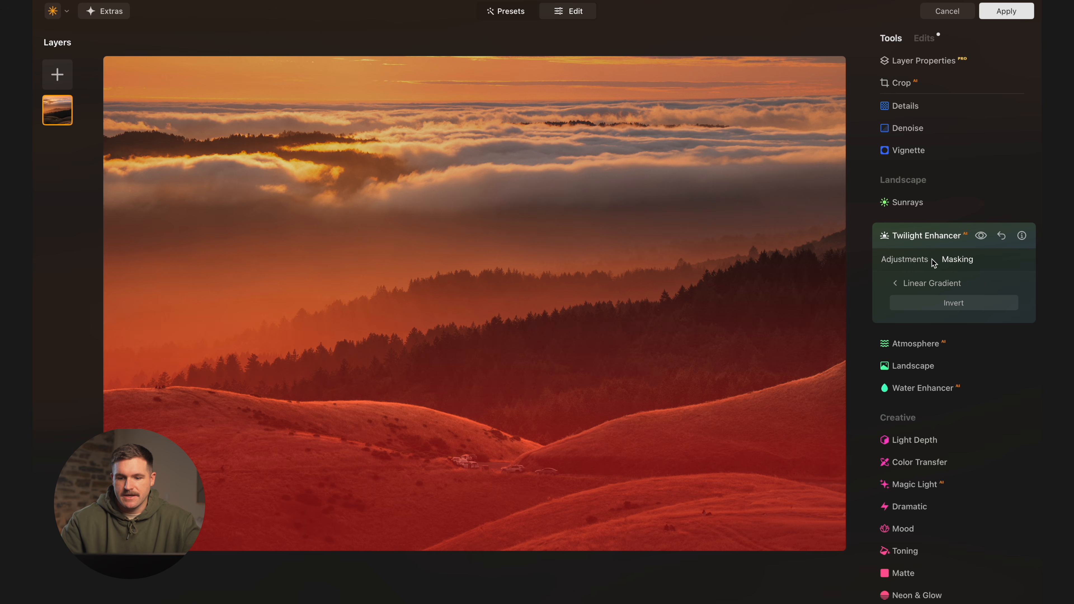
Compare the landscape with and without the masked Twilight Enhancer, and check the complete edit against the original photo.
click(914, 262)
click(979, 237)
click(980, 238)
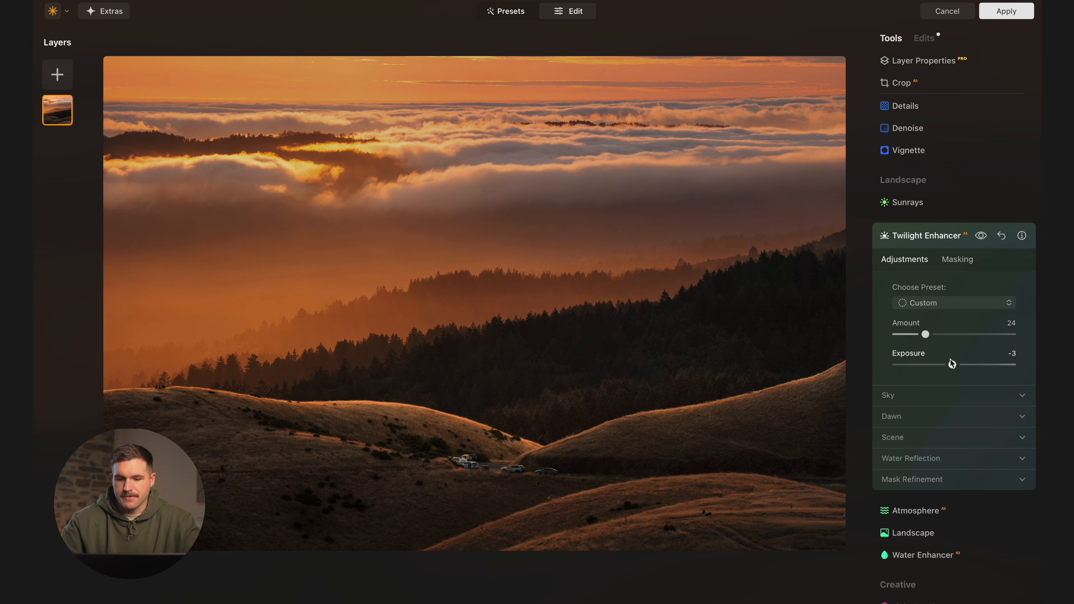
click(925, 37)
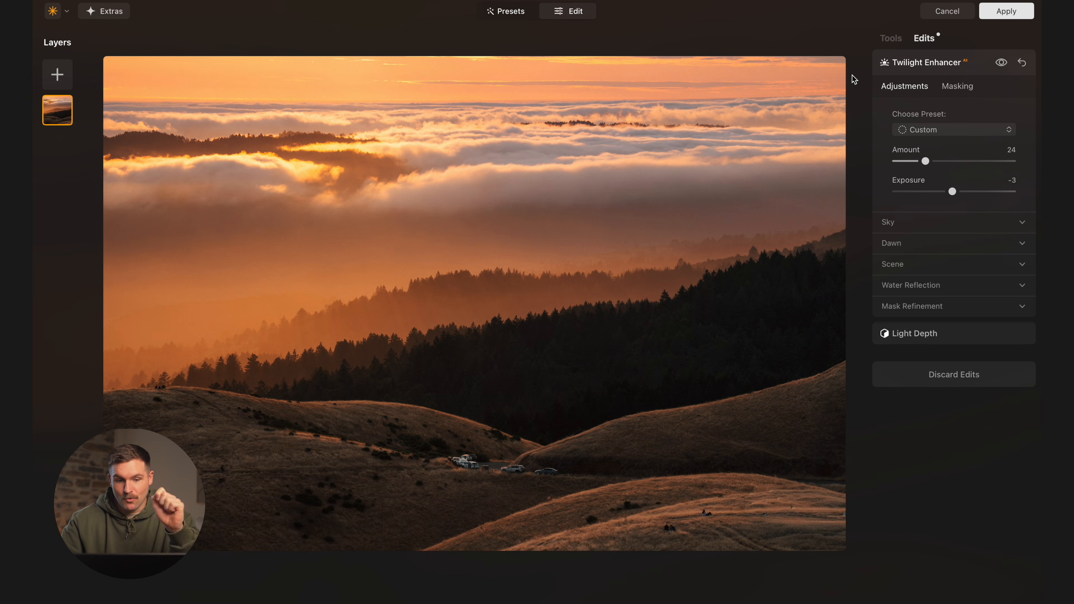
key(backslash)
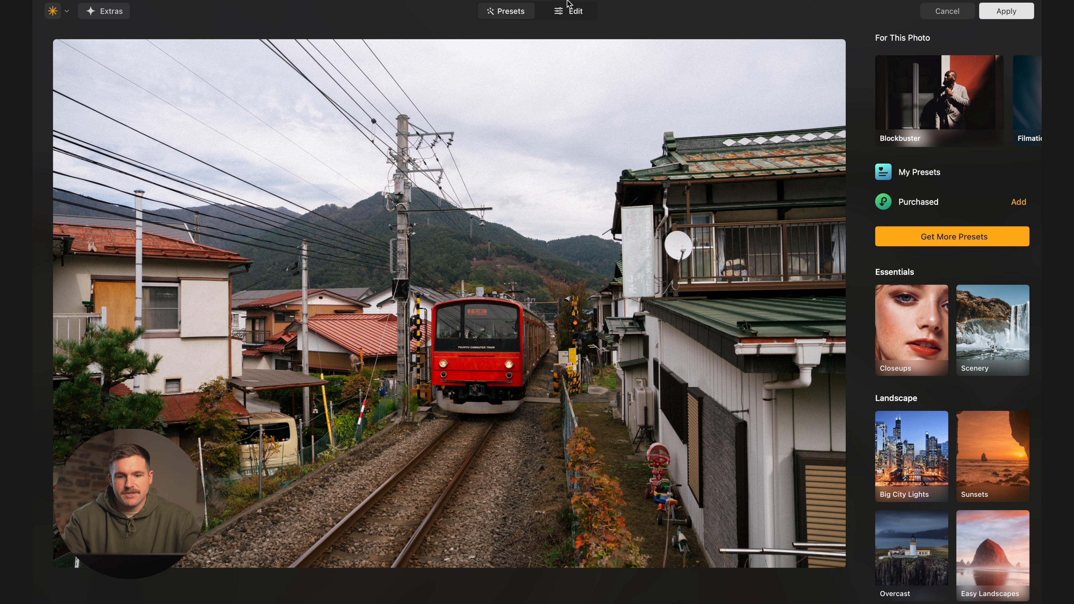
Apply the Twilight Enhancer with the Mauve preset to the red train photo, trying an amount of 70 and settling on 35.
click(570, 14)
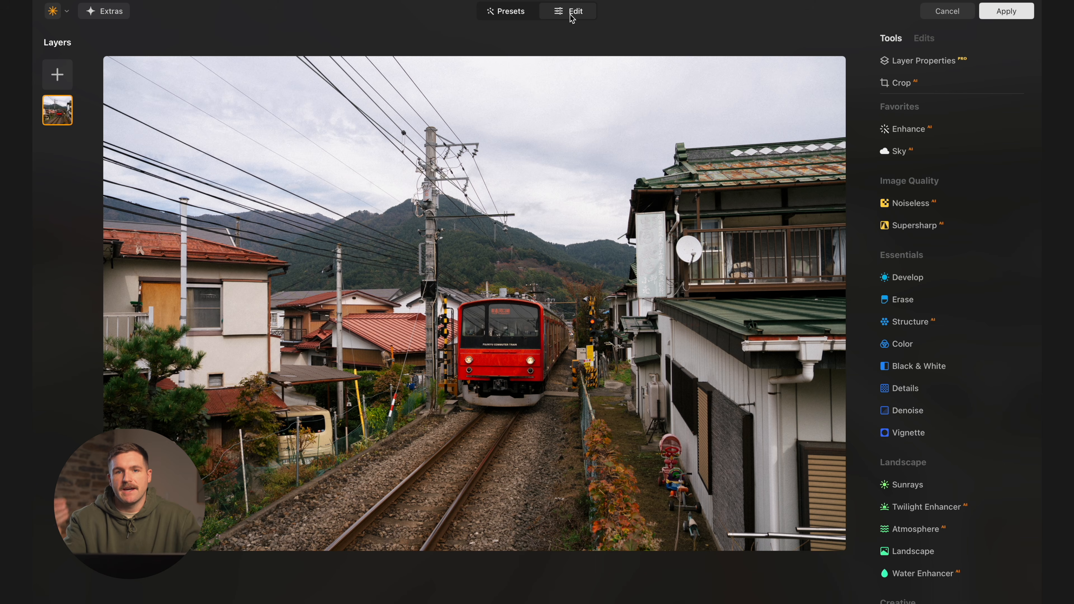
scroll(950, 394, down, 3)
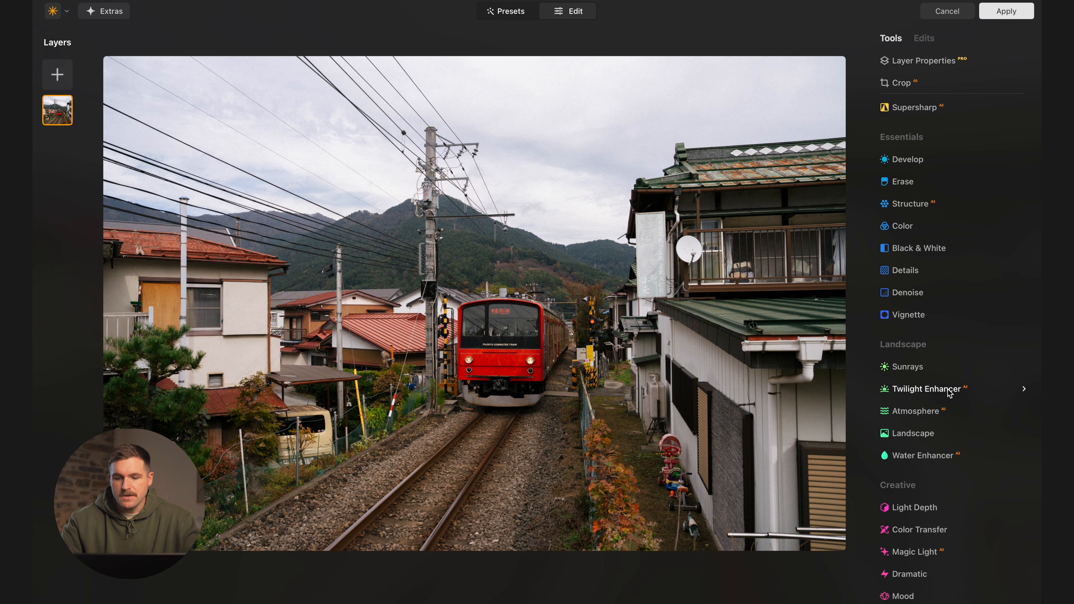
click(926, 389)
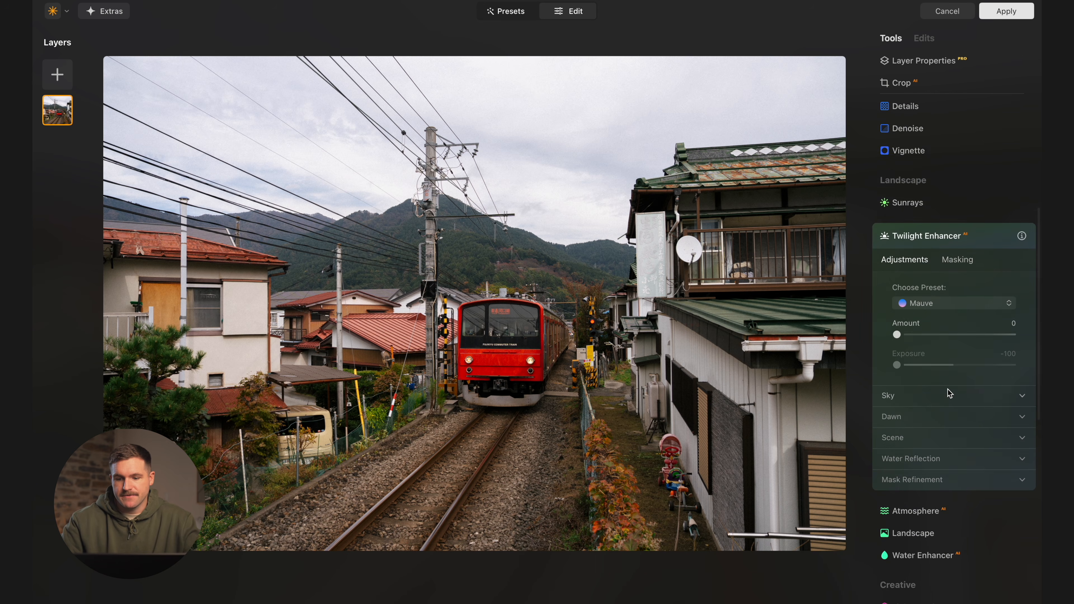
drag(898, 303, 983, 306)
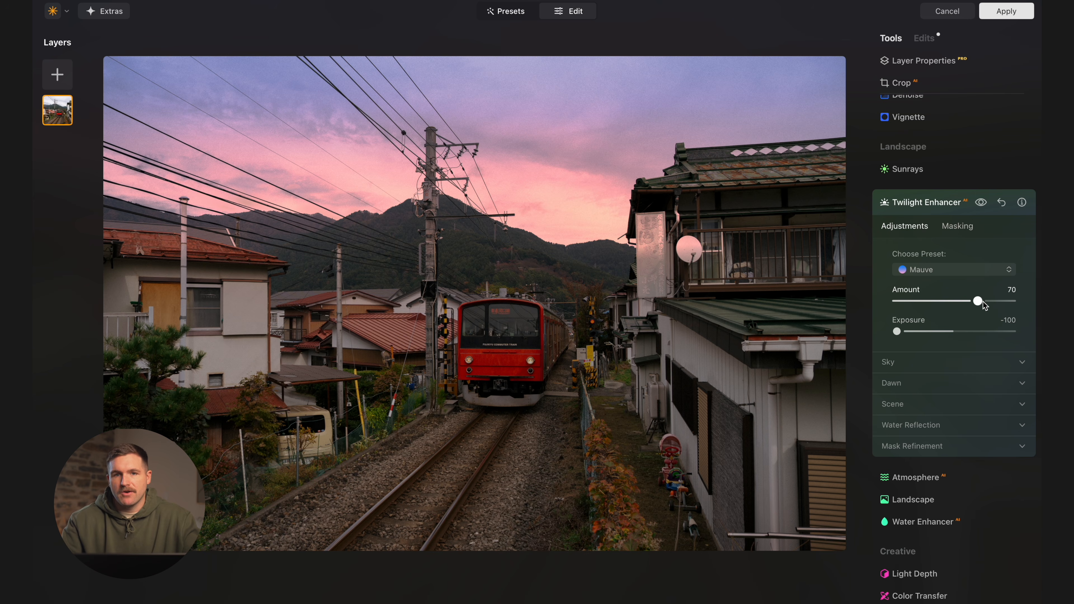
drag(978, 301, 942, 311)
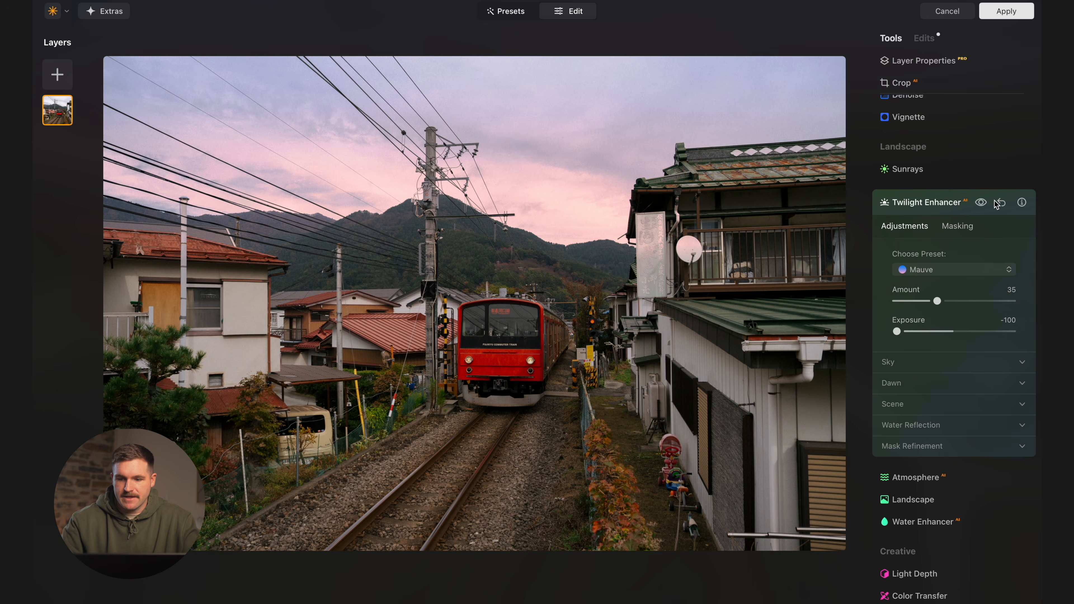
Compare the train photo with and without the Twilight Enhancer.
click(982, 202)
click(982, 203)
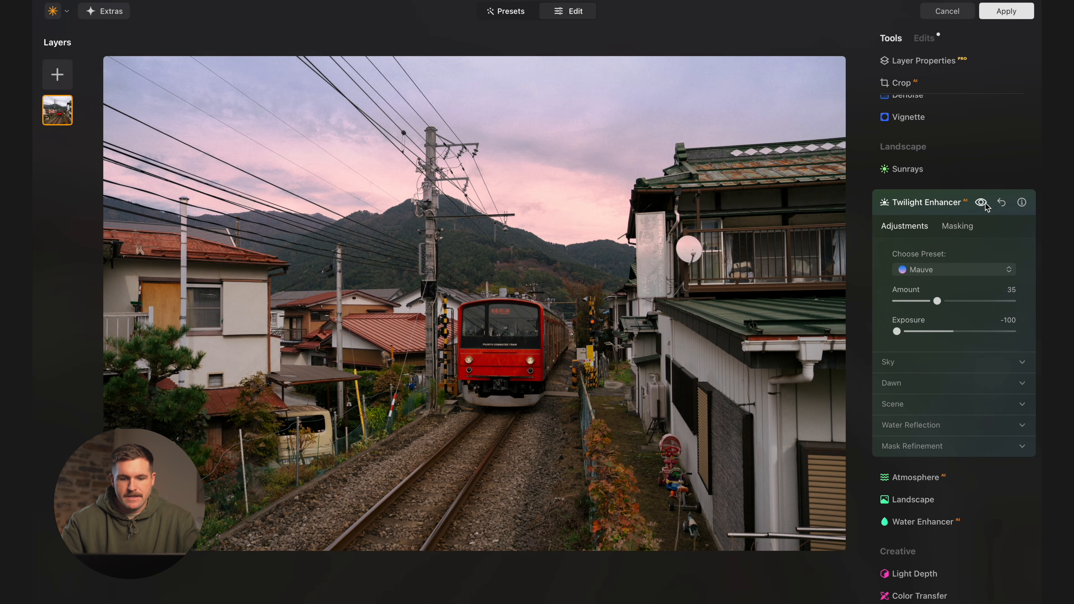
click(982, 203)
click(982, 203)
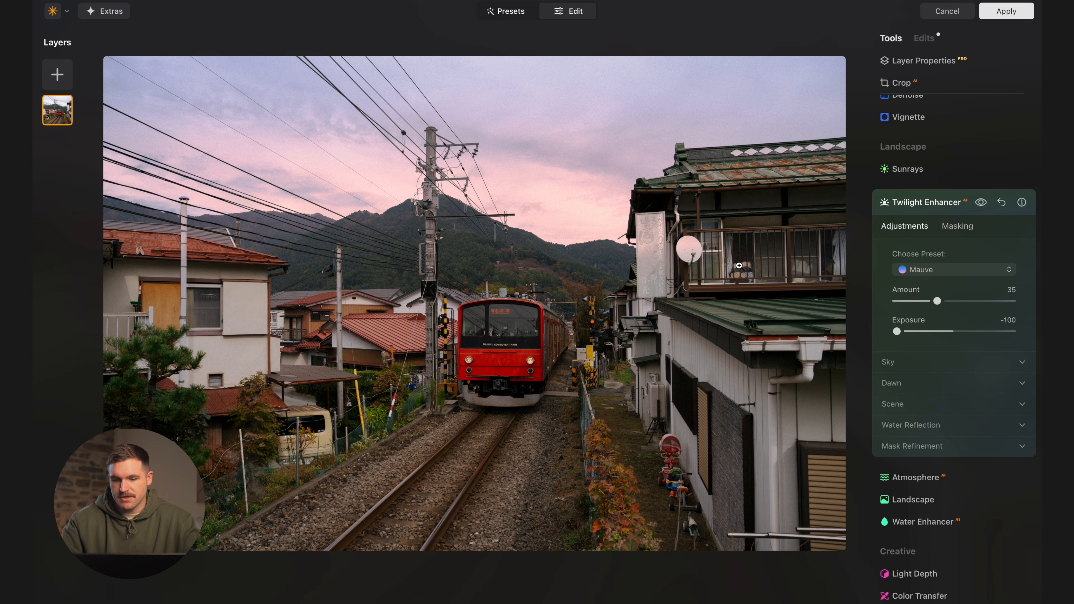
Hold the Twilight Enhancer exposure at -100 on the train photo and raise its amount to 41.
drag(896, 331, 873, 330)
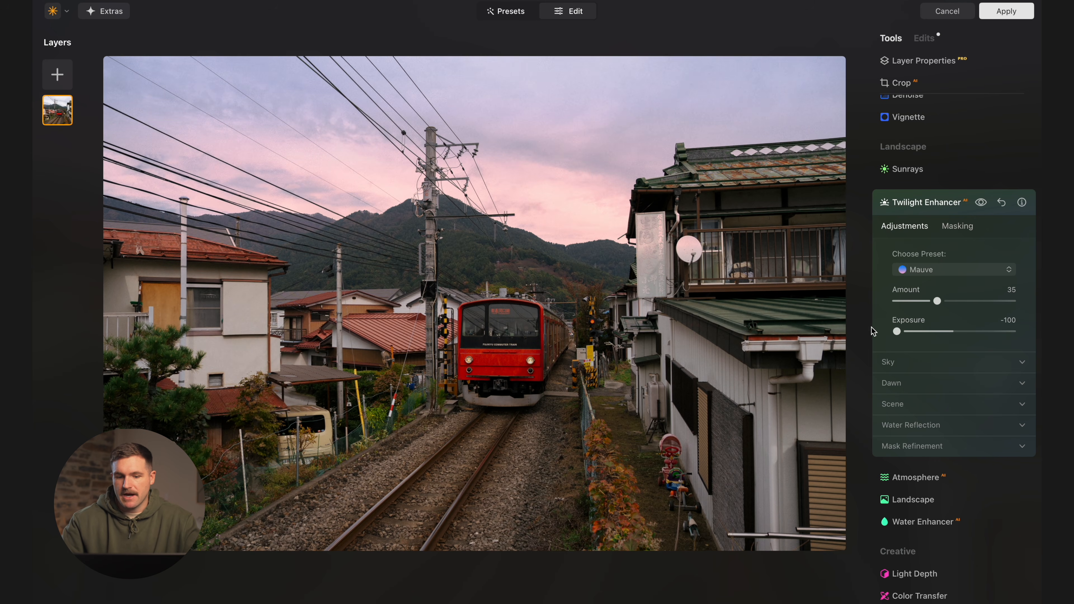
drag(938, 301, 946, 304)
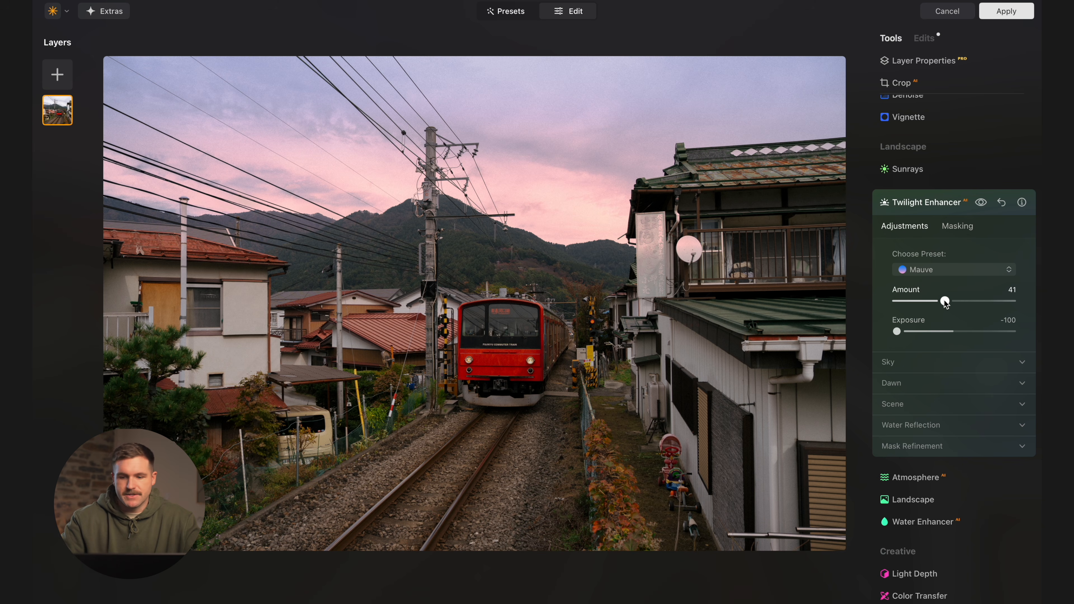
Apply Light Depth to the train photo with a slightly extended near range, trying an amount of 59 and settling on 20.
click(924, 202)
scroll(921, 201, down, 3)
click(914, 250)
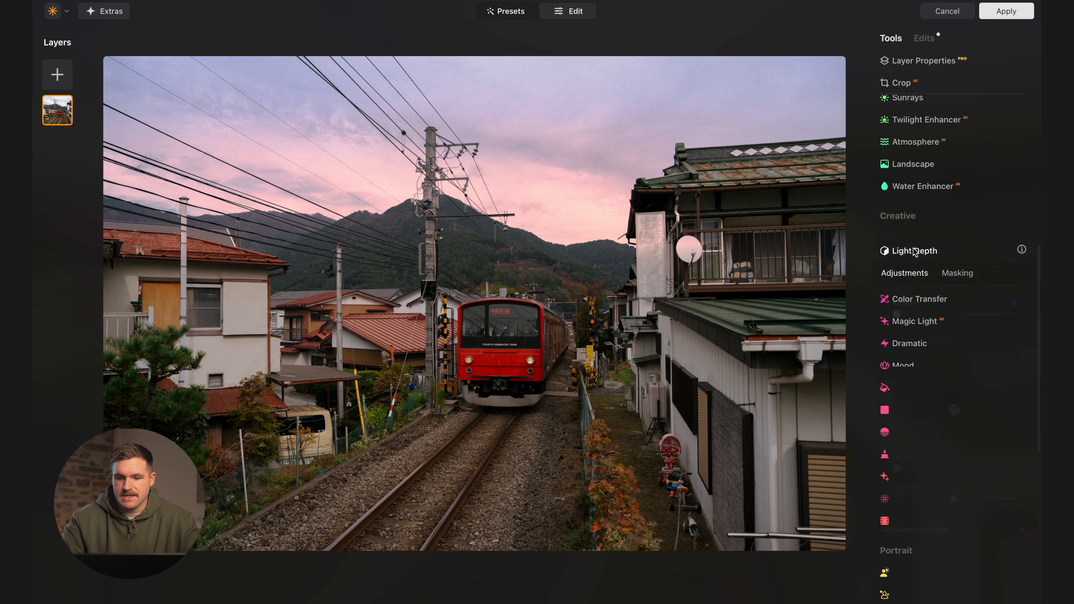
drag(895, 314, 966, 316)
mouse_move(954, 409)
mouse_down()
mouse_move(963, 399)
mouse_move(956, 423)
mouse_up()
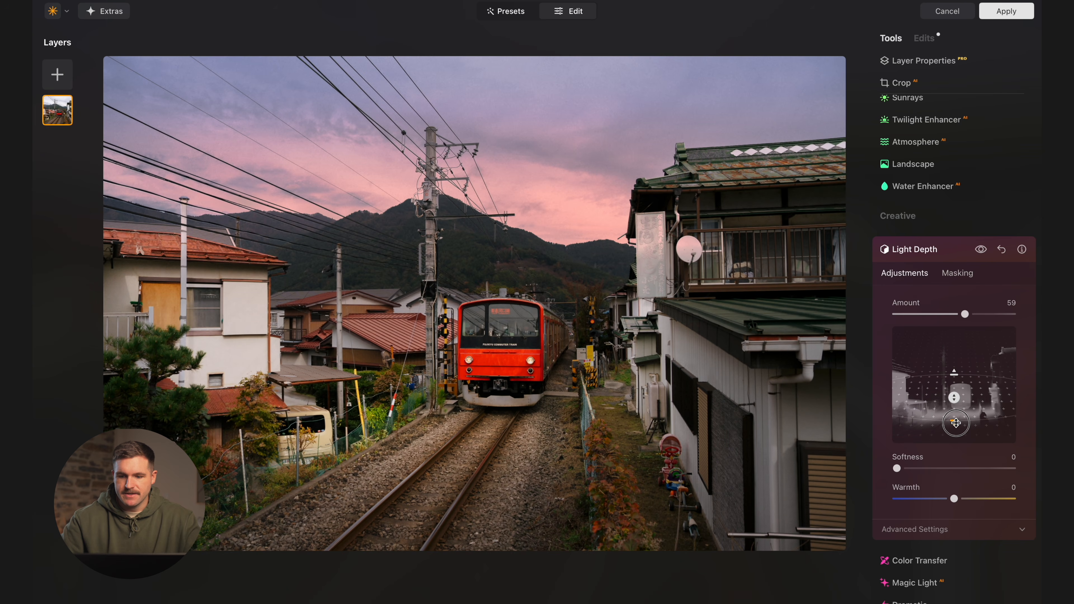
drag(965, 314, 926, 314)
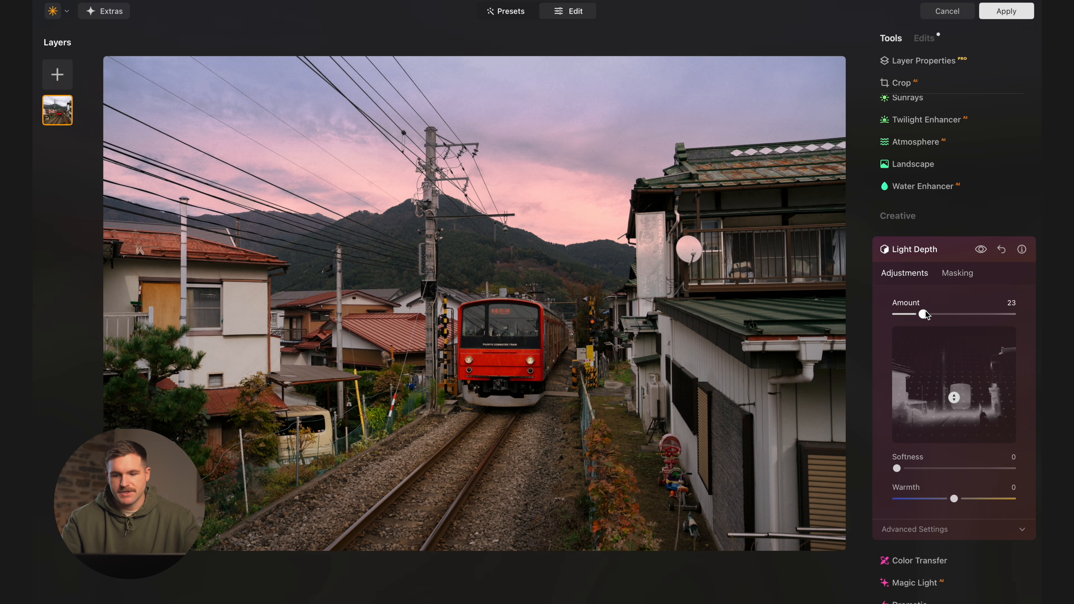
drag(925, 315, 921, 314)
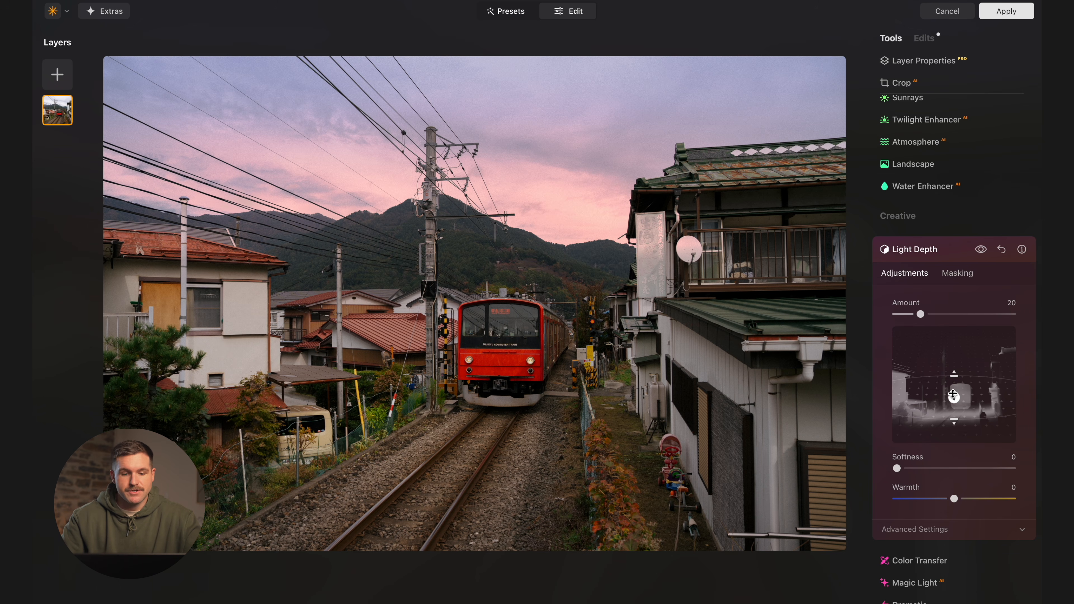
Compare the edited train photo with the unedited original.
key(backslash)
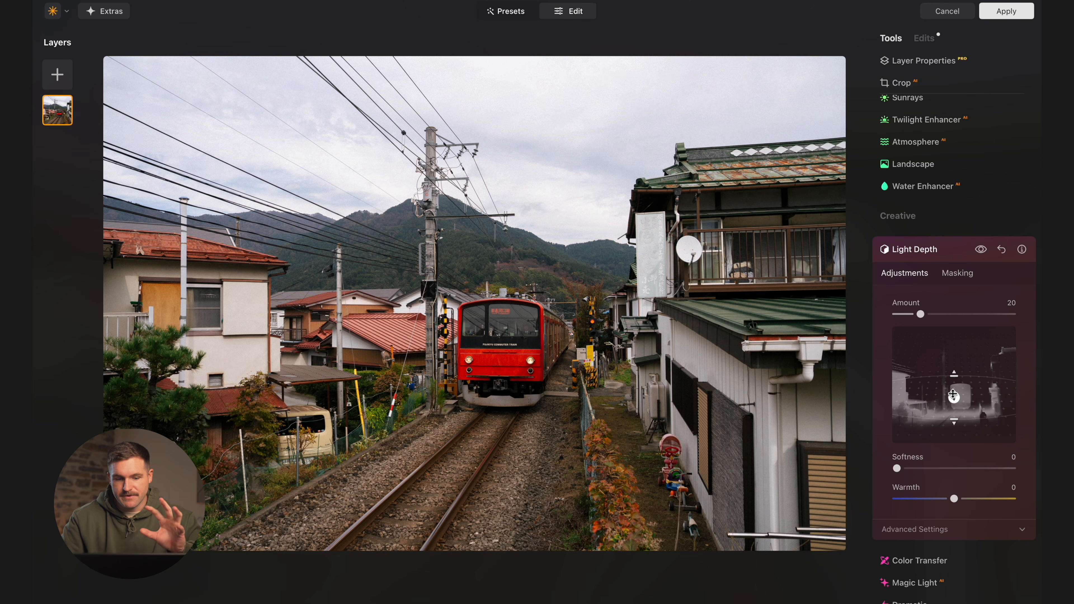
key(backslash)
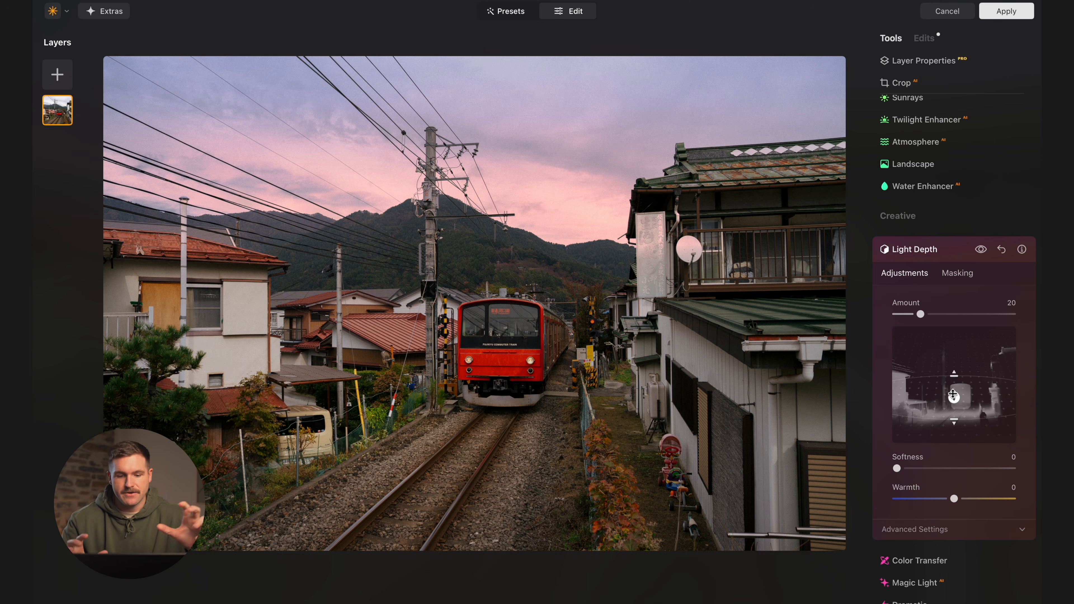
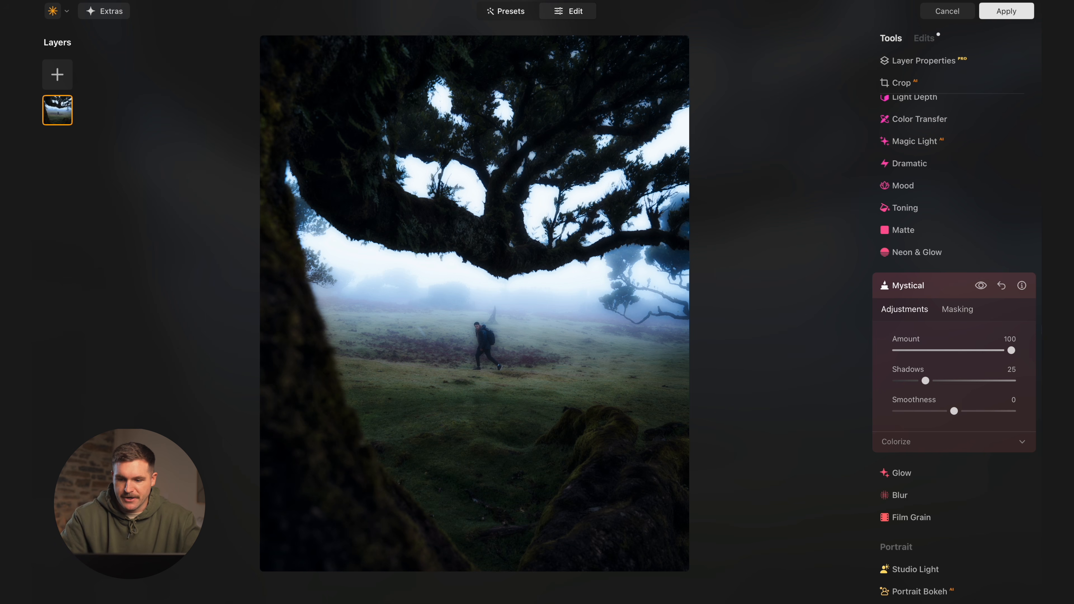
Reduce the Mystical amount to 29 on the foggy forest photo and check the effect against the unadjusted image.
drag(1011, 351, 931, 362)
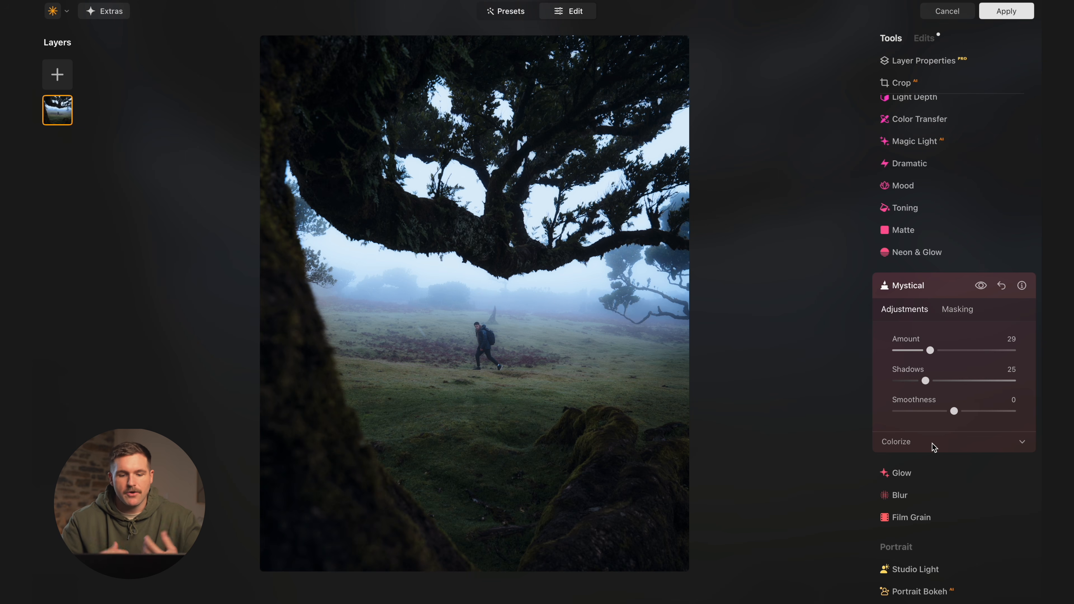
click(980, 285)
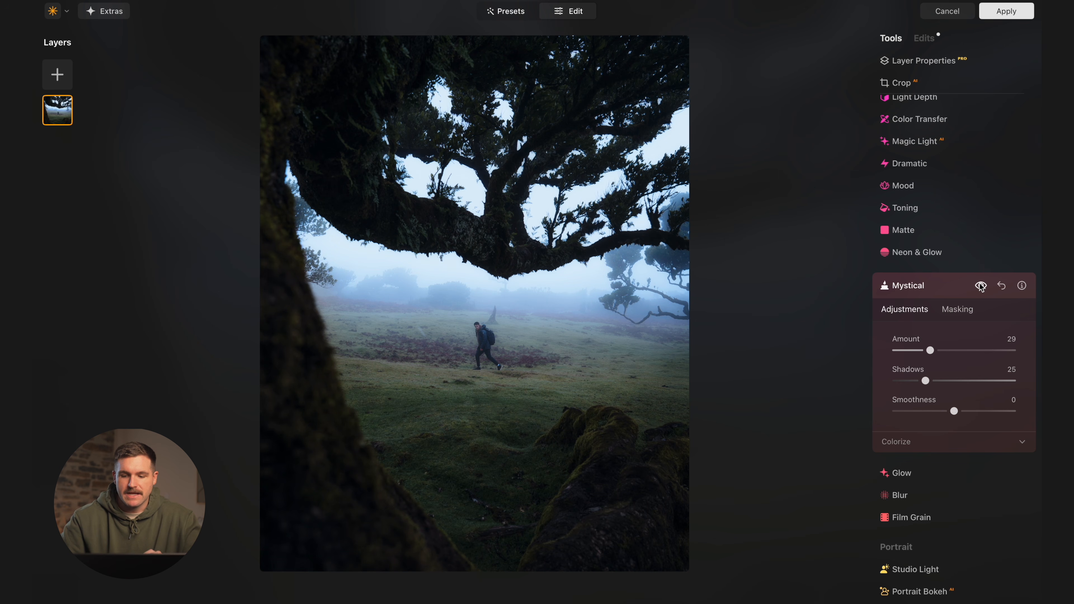
Try the Mystical Colorize saturation at both extremes and reset it, and shift the warmth slightly toward yellow.
scroll(1013, 330, down, 3)
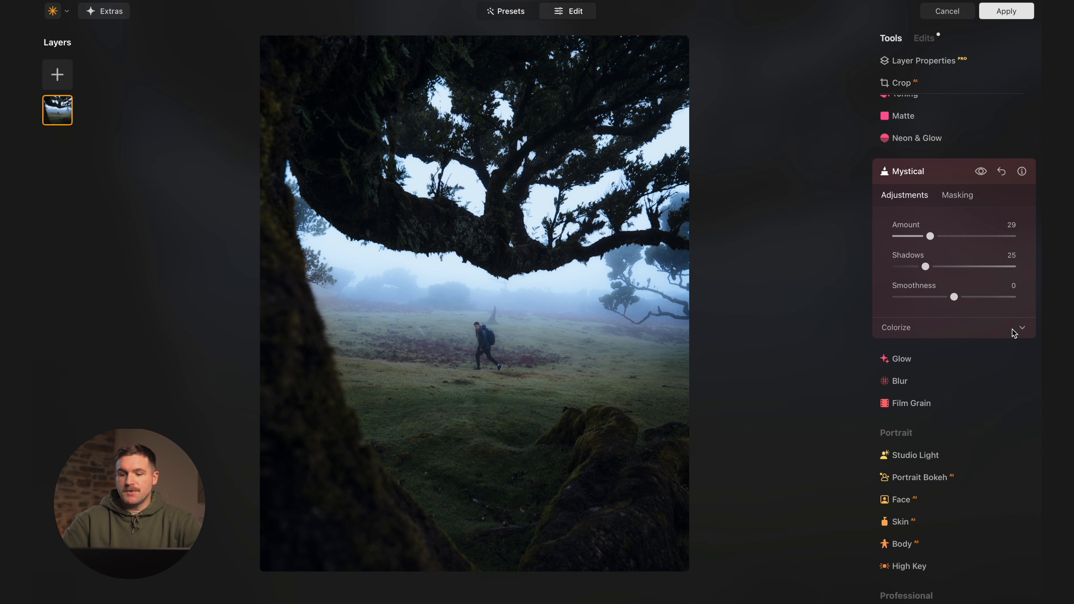
click(1020, 328)
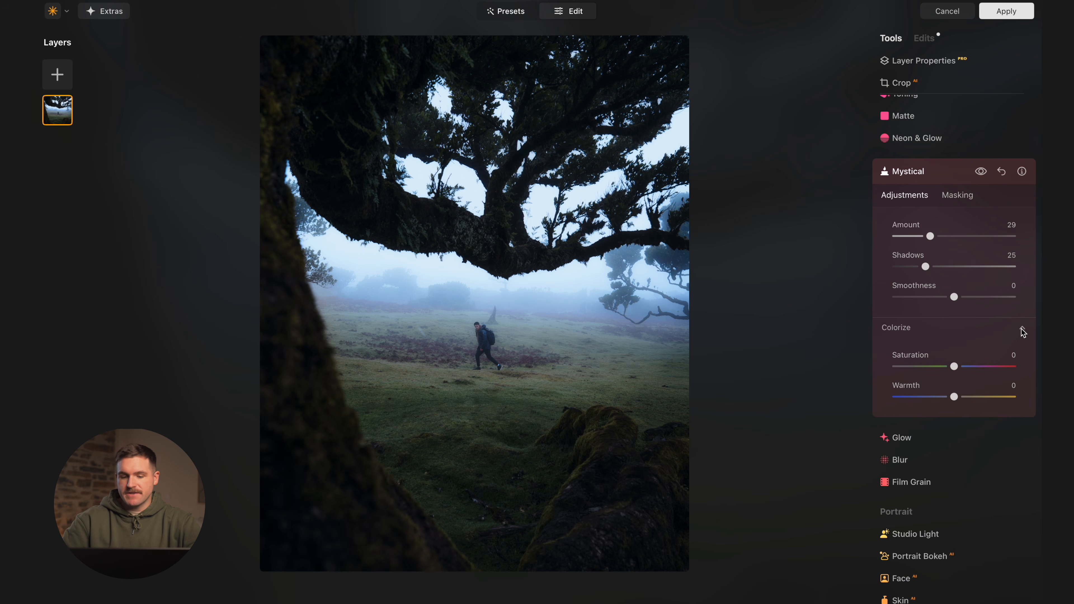
click(954, 366)
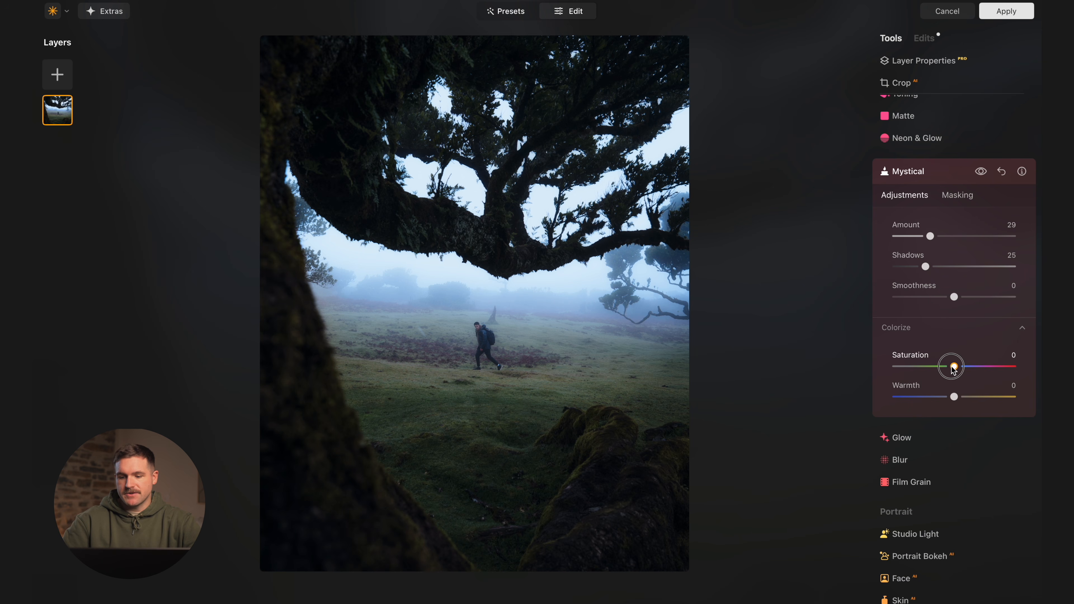
drag(954, 366, 1038, 364)
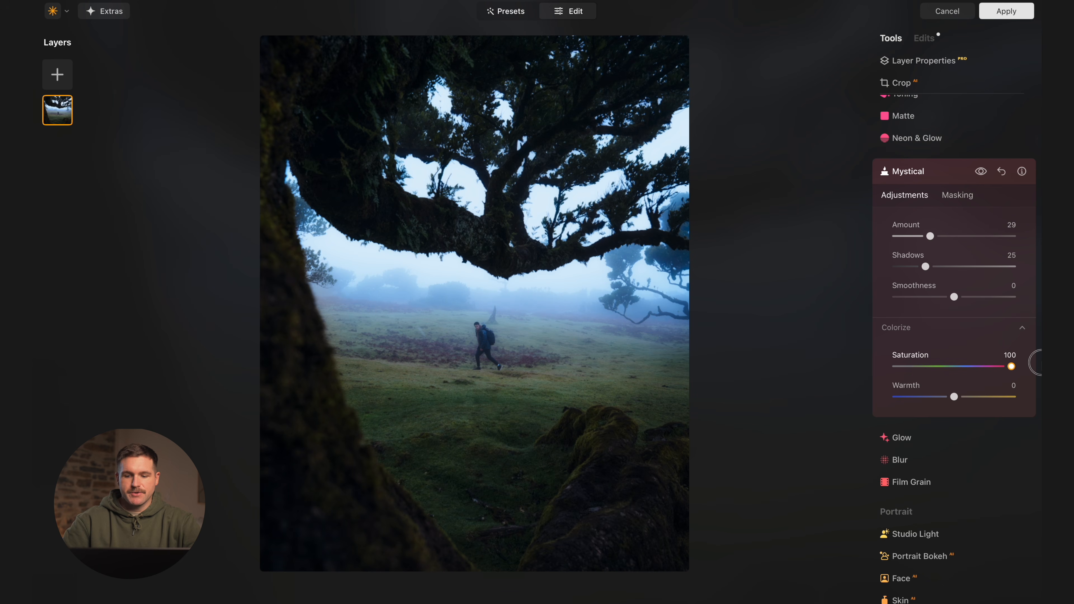
drag(1042, 362, 829, 348)
double_click(897, 366)
click(954, 397)
mouse_move(954, 397)
mouse_down()
mouse_move(1038, 398)
mouse_move(955, 400)
mouse_move(971, 400)
mouse_up()
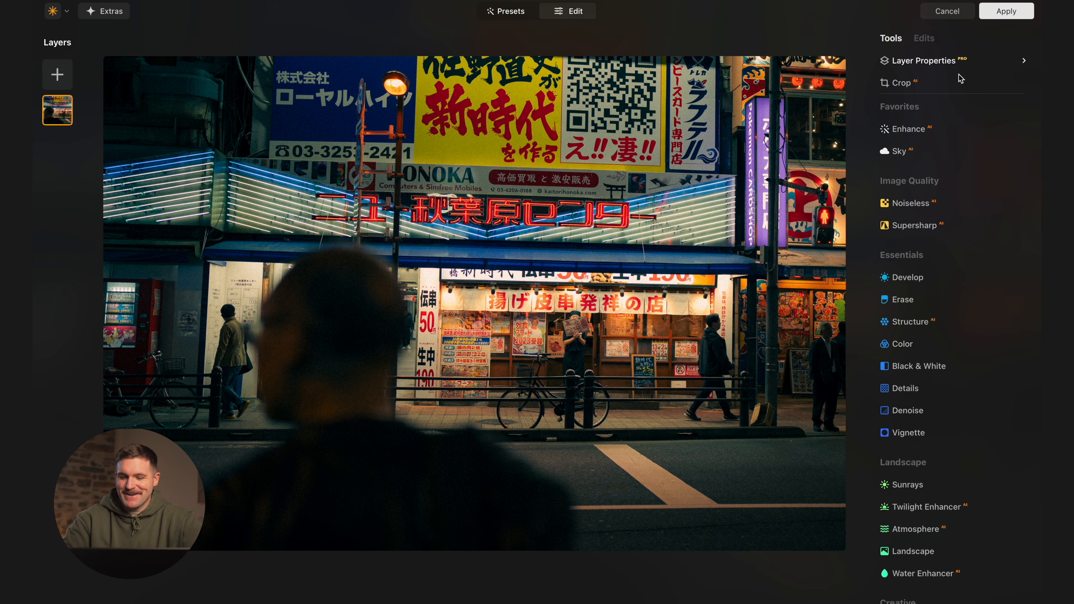
Apply the Mystical adjustment to the neon-lit street photo, trying an amount of 100 and settling on 40.
scroll(953, 300, down, 10)
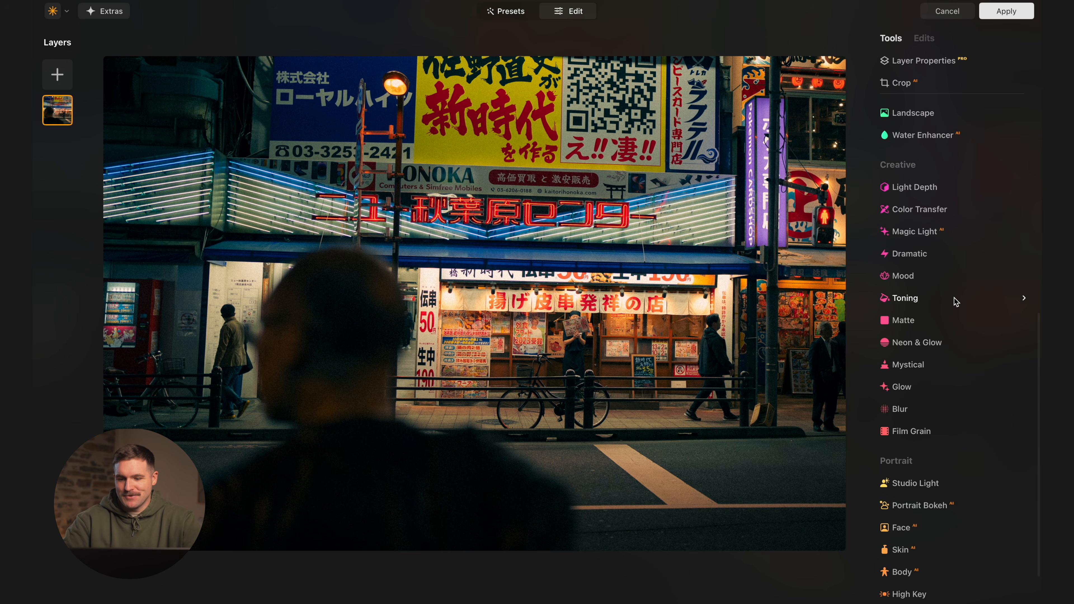
click(909, 364)
drag(908, 370, 1037, 365)
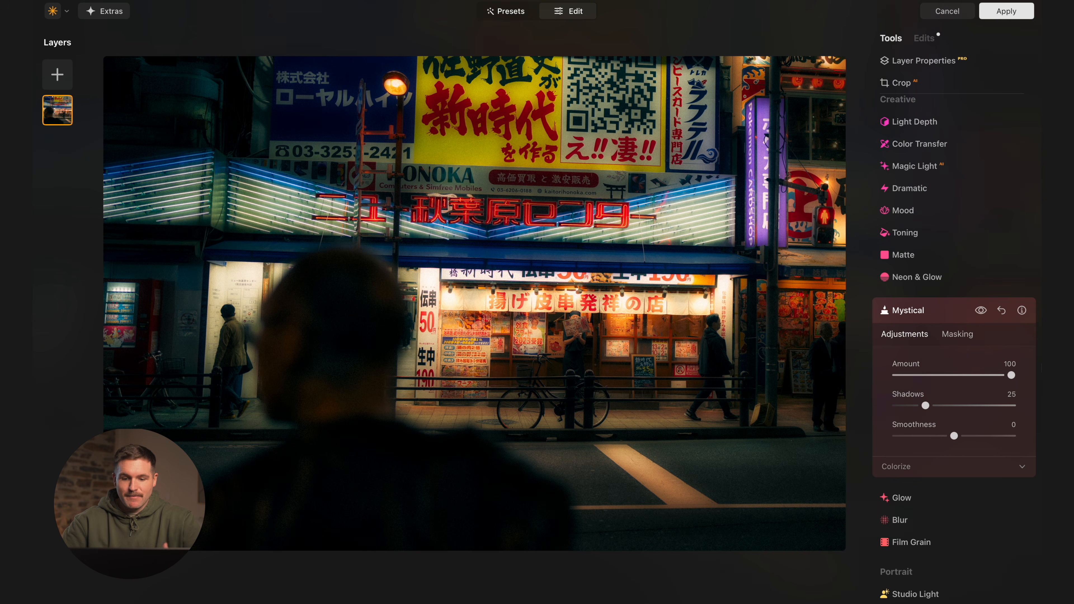
drag(1011, 375, 940, 381)
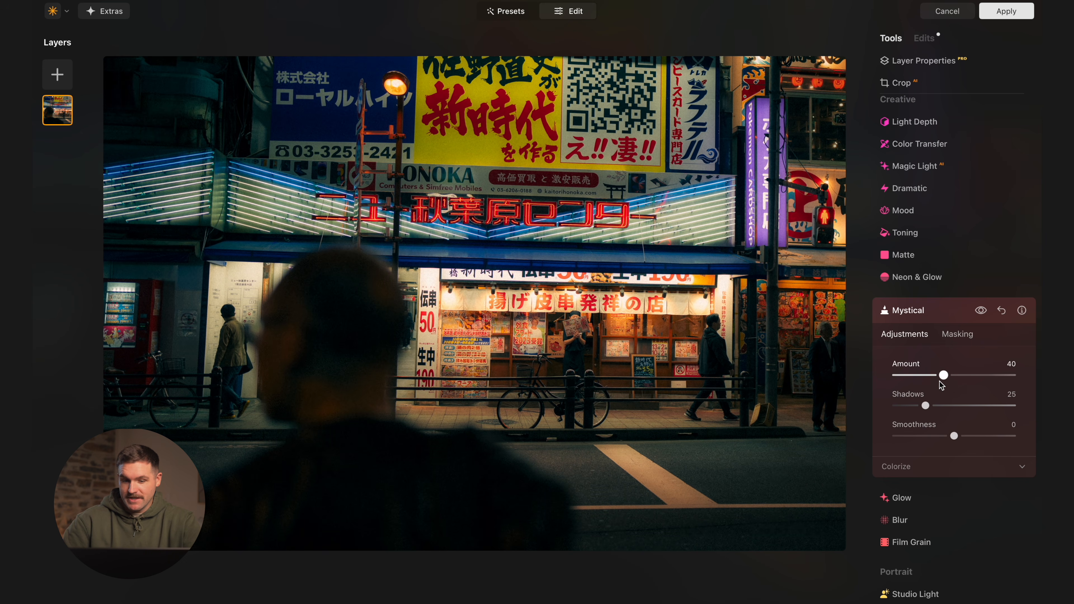
Compare the neon-lit street photo with and without the Mystical adjustment.
click(981, 312)
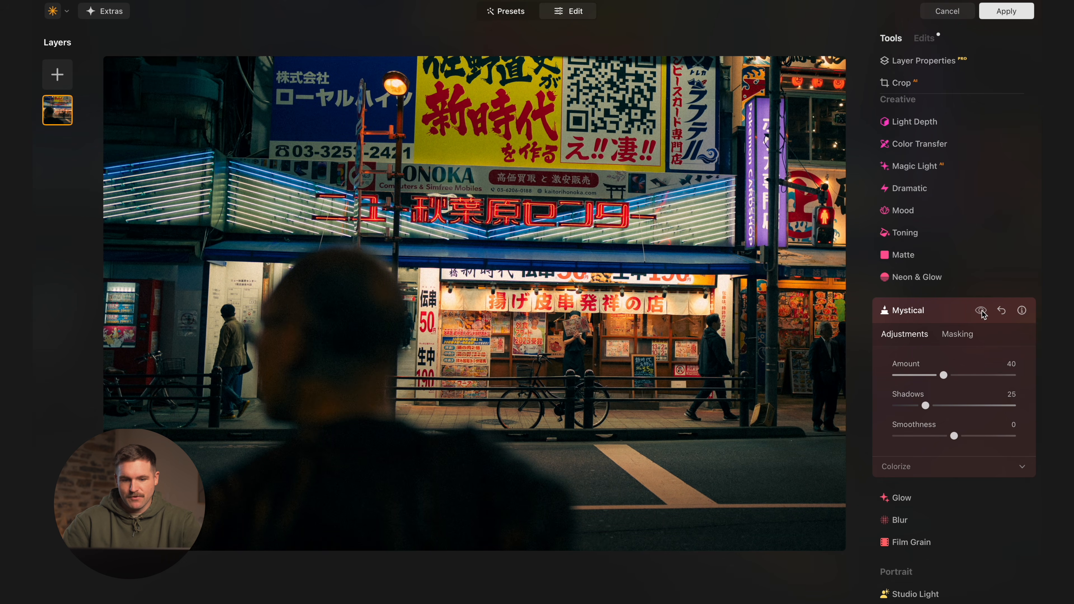
click(981, 311)
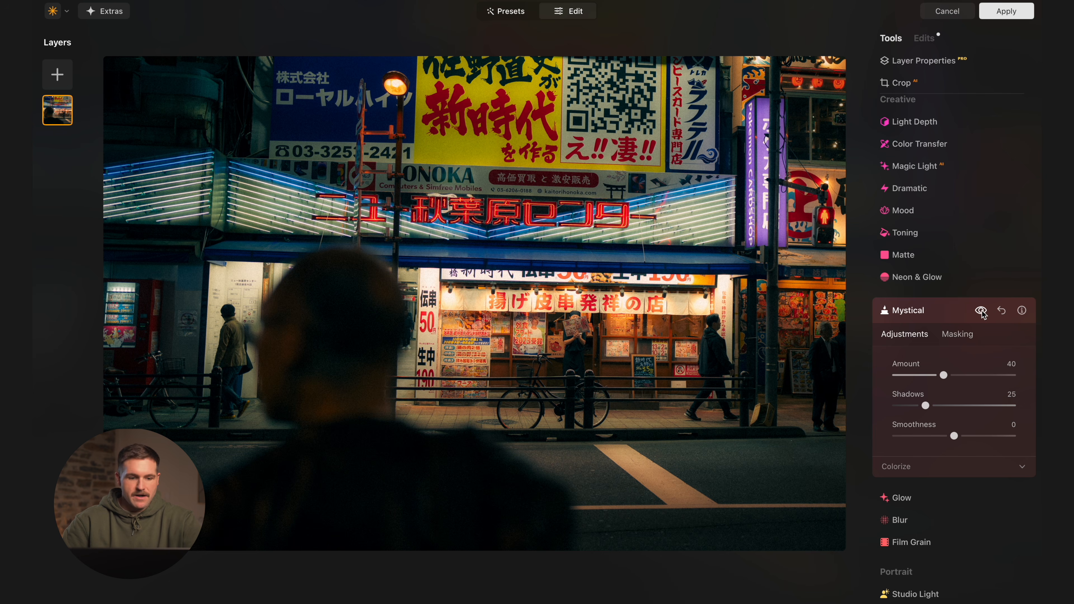
click(981, 311)
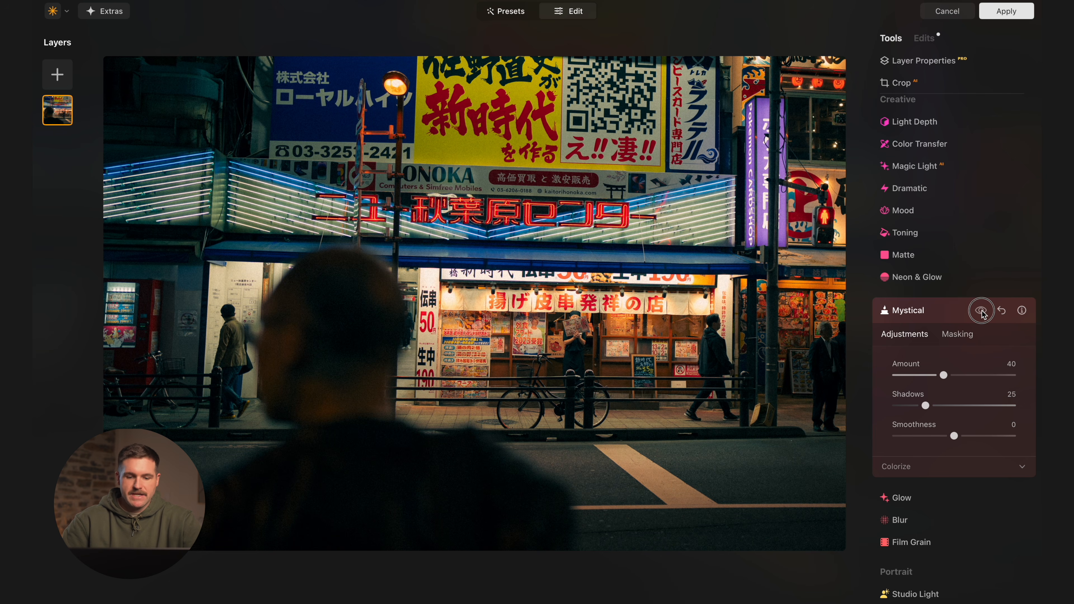
click(982, 311)
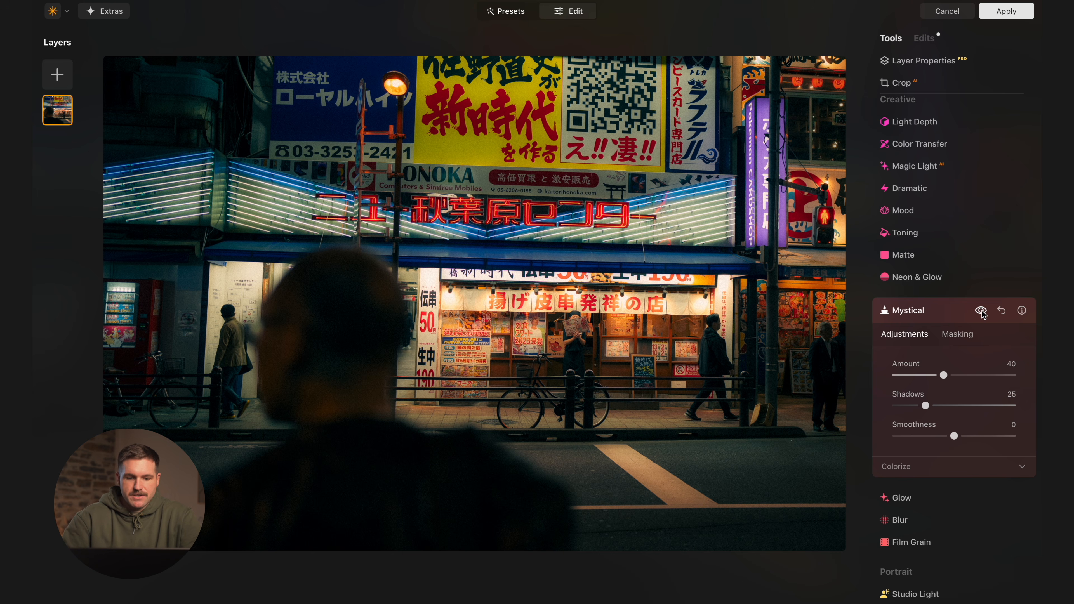
Warm the street photo's Mystical glow with the Colorize settings, trying a warmth of 13, resetting it, and raising it slightly again.
click(1003, 468)
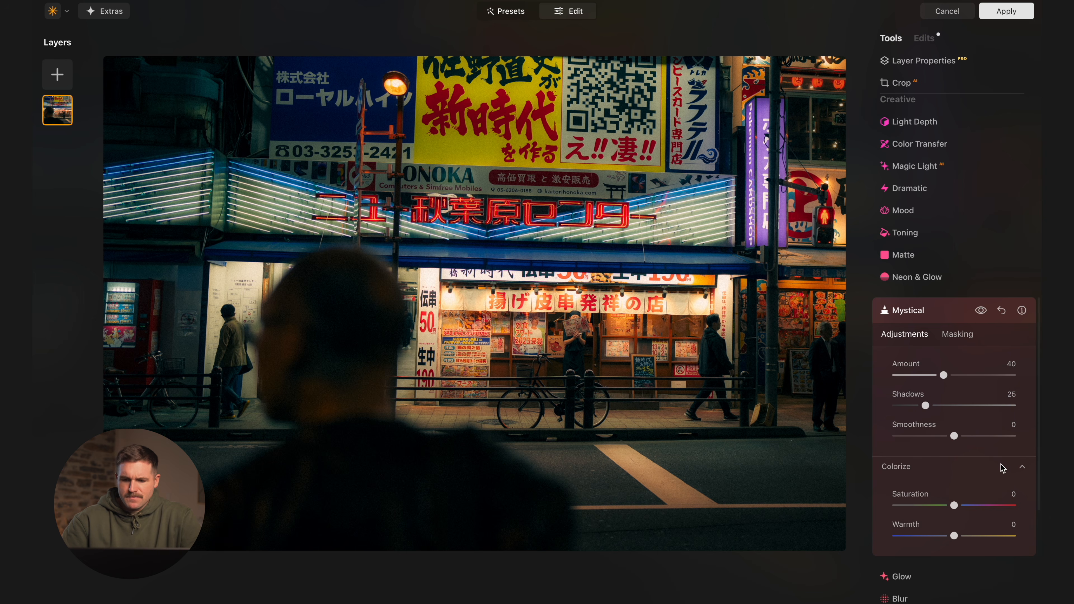
scroll(1003, 467, down, 2)
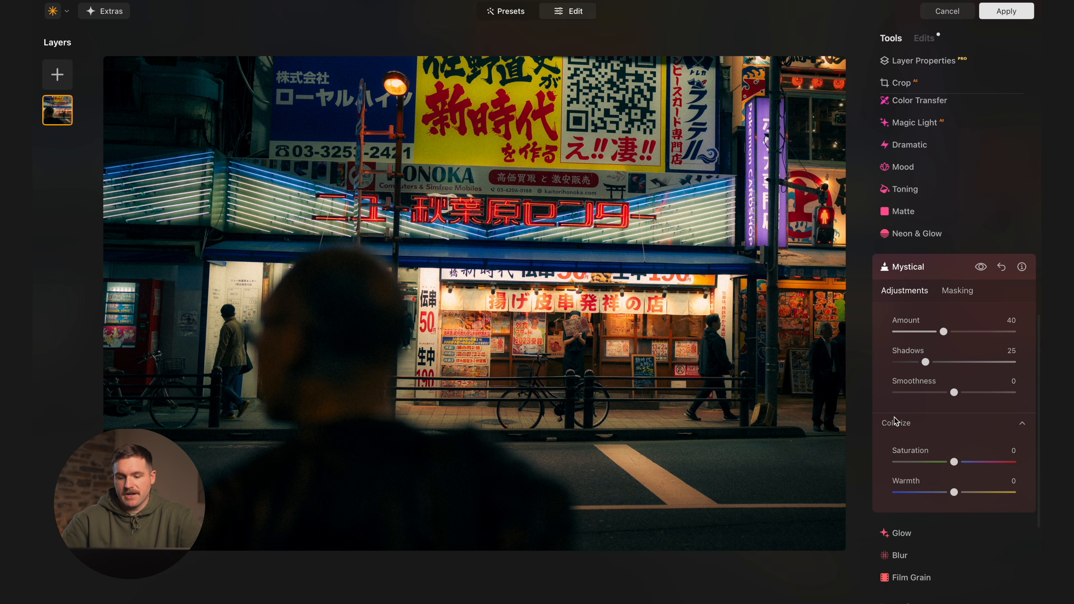
mouse_move(954, 492)
mouse_down()
mouse_move(983, 493)
mouse_move(958, 494)
mouse_up()
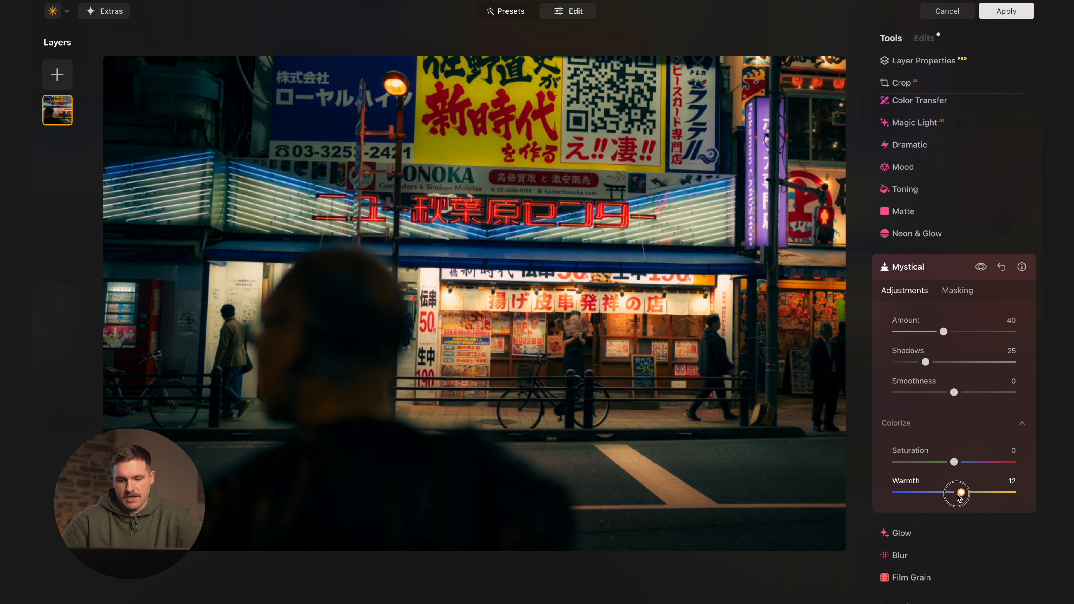
drag(958, 497, 960, 497)
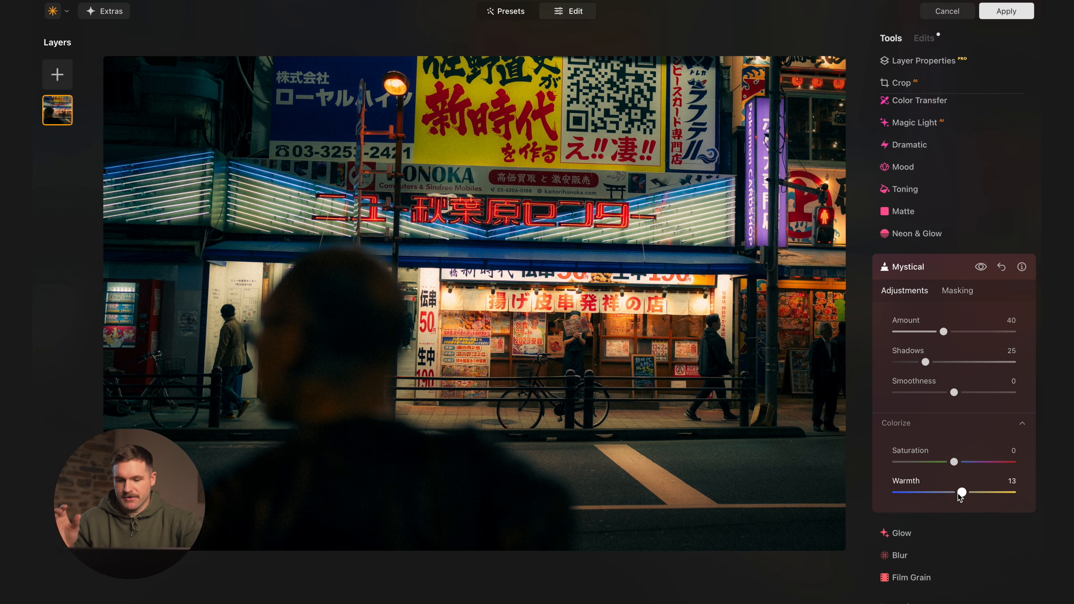
double_click(960, 493)
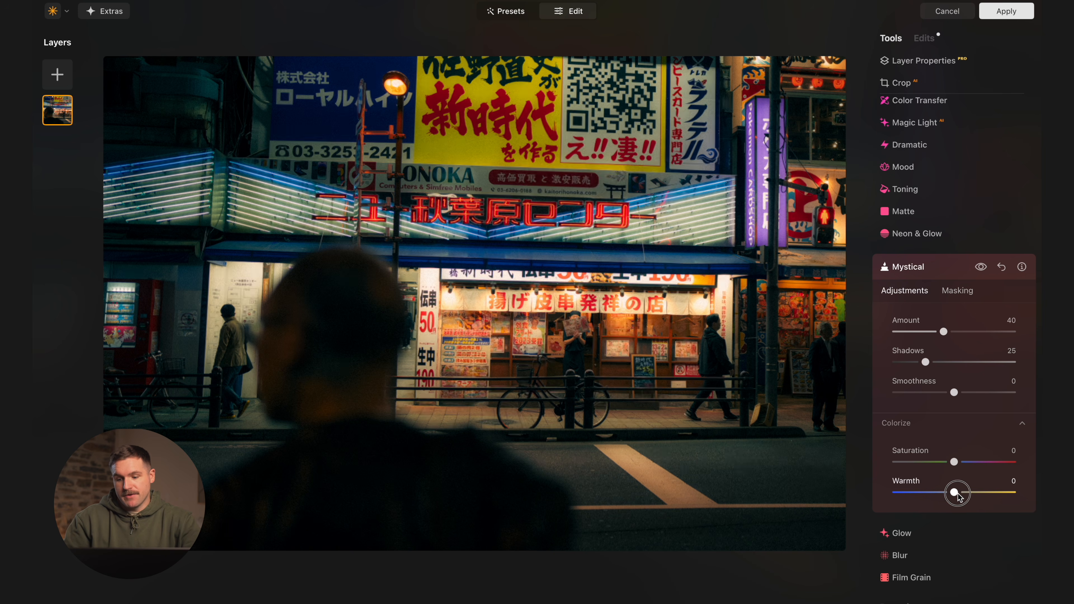
drag(955, 493, 962, 493)
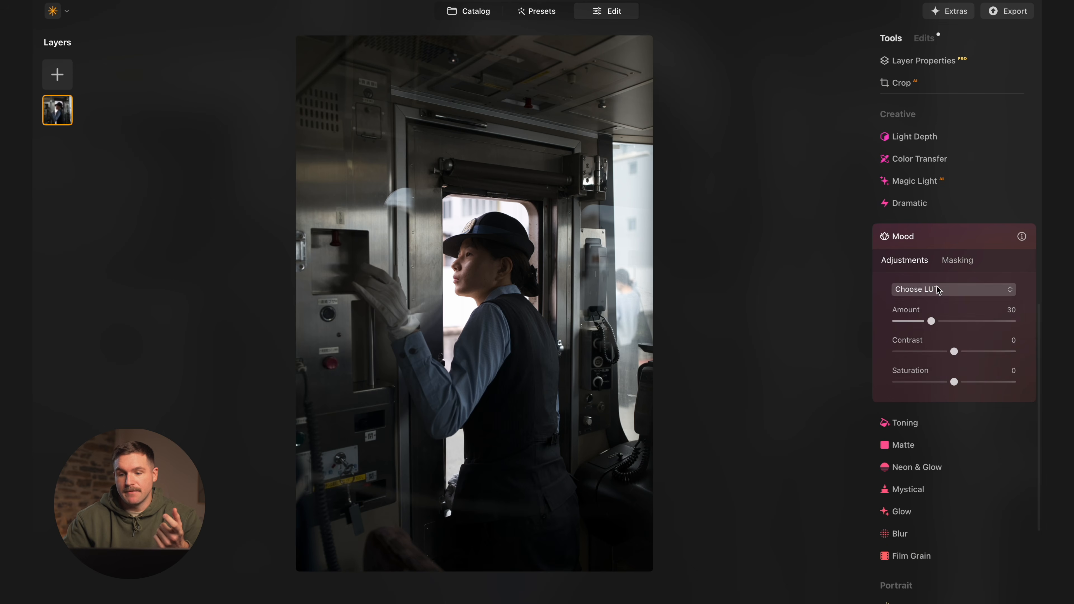
Apply the Santa Barbara cinematic toning LUT to the train conductor photo in Mood and set its amount to 41.
click(937, 290)
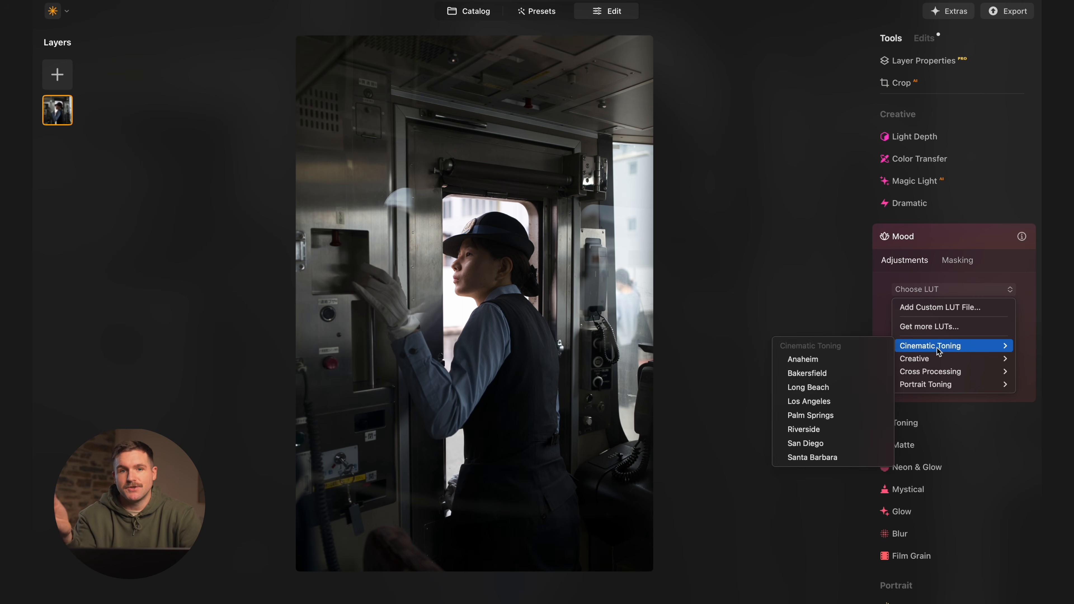
mouse_move(939, 362)
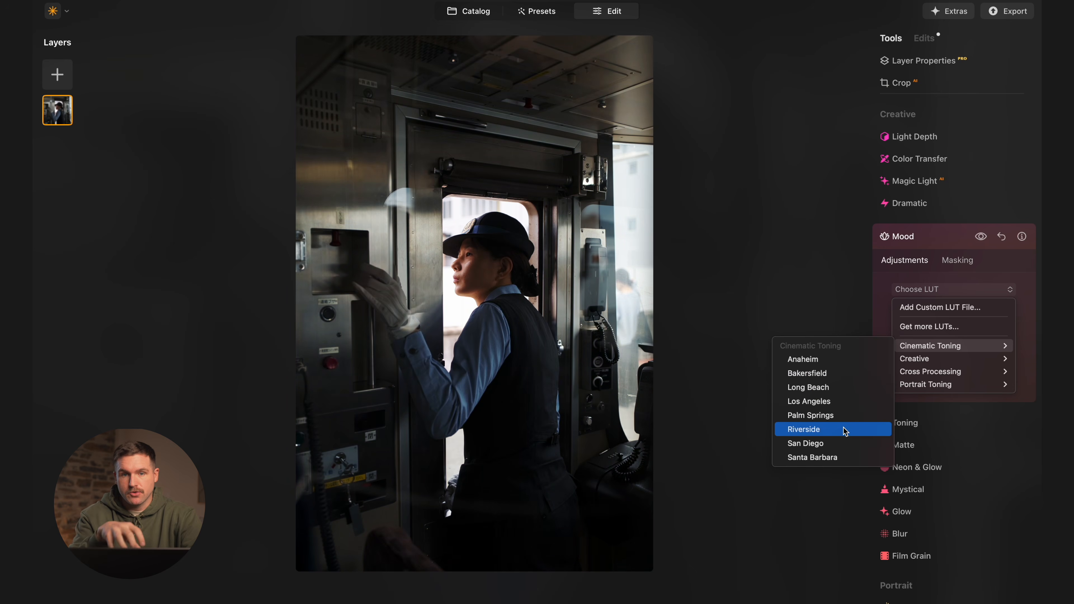
click(841, 457)
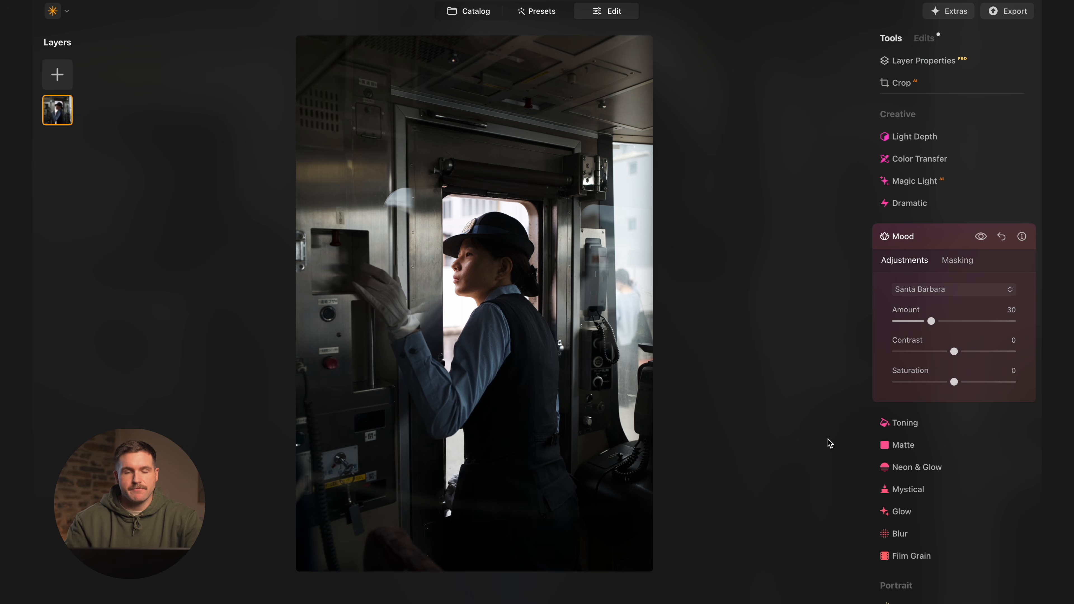
mouse_move(932, 321)
mouse_down()
mouse_move(958, 321)
mouse_move(946, 326)
mouse_up()
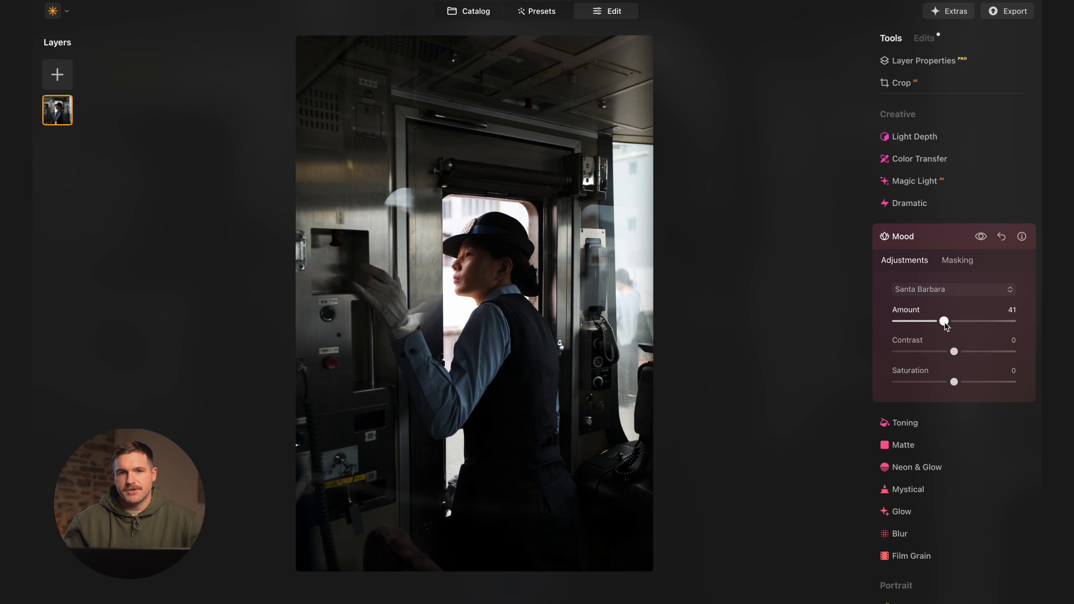
click(966, 289)
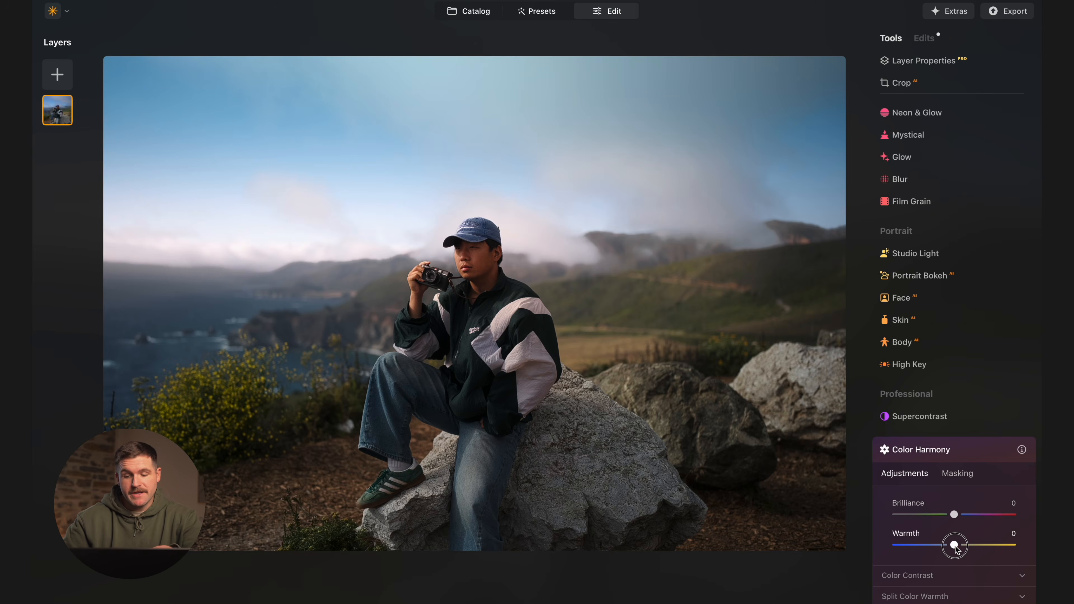
Set the Color Harmony warmth to 39 on the coastal portrait and check the adjustment against the unadjusted photo.
drag(957, 548, 981, 548)
scroll(979, 550, down, 1)
click(977, 164)
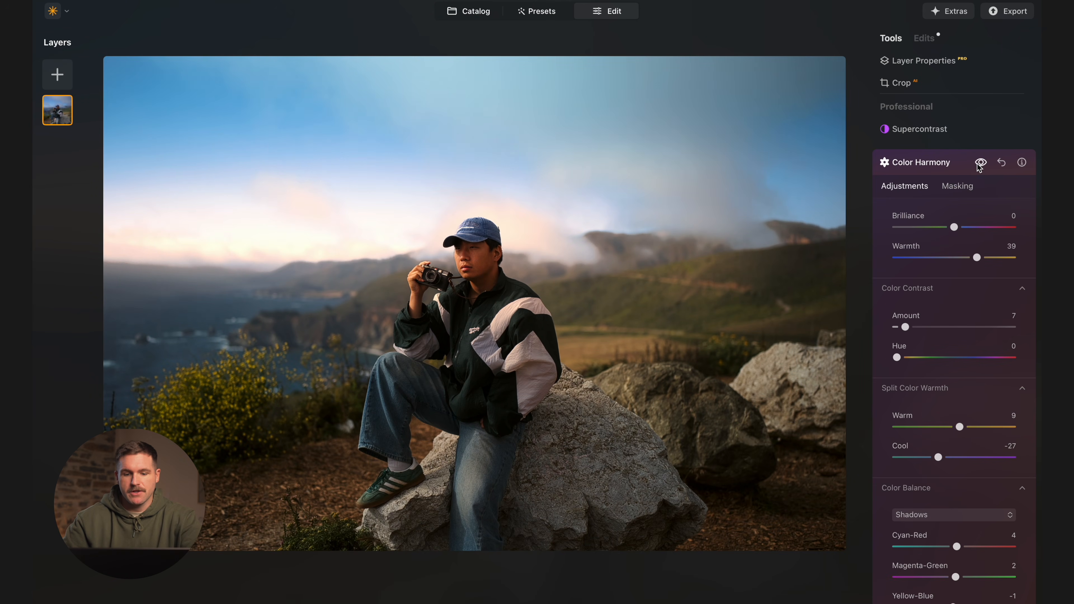
Compare the coastal portrait with and without the Color Harmony adjustment.
click(980, 167)
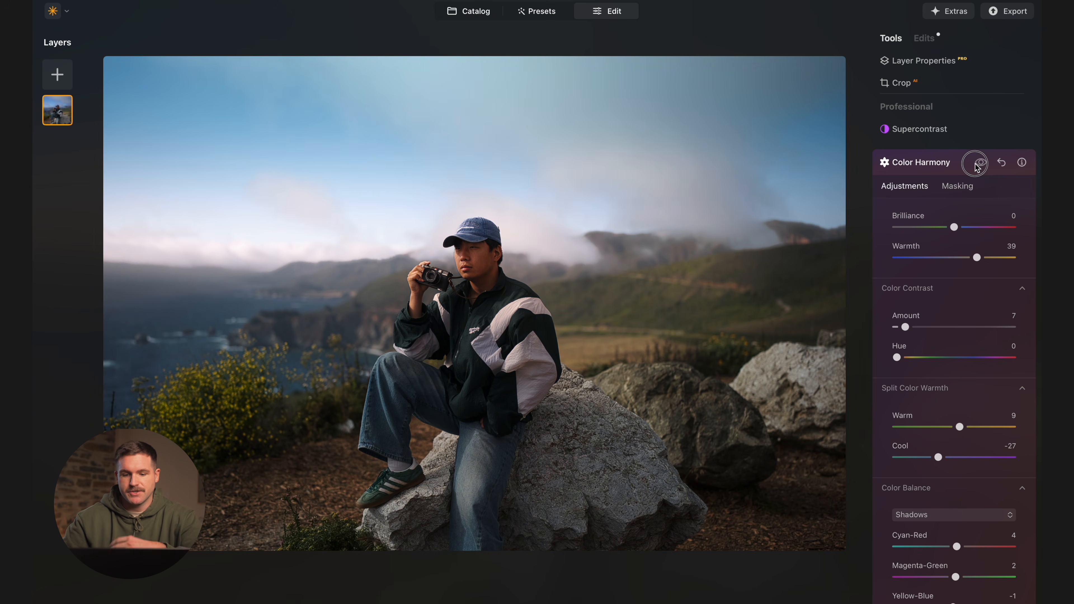
click(981, 168)
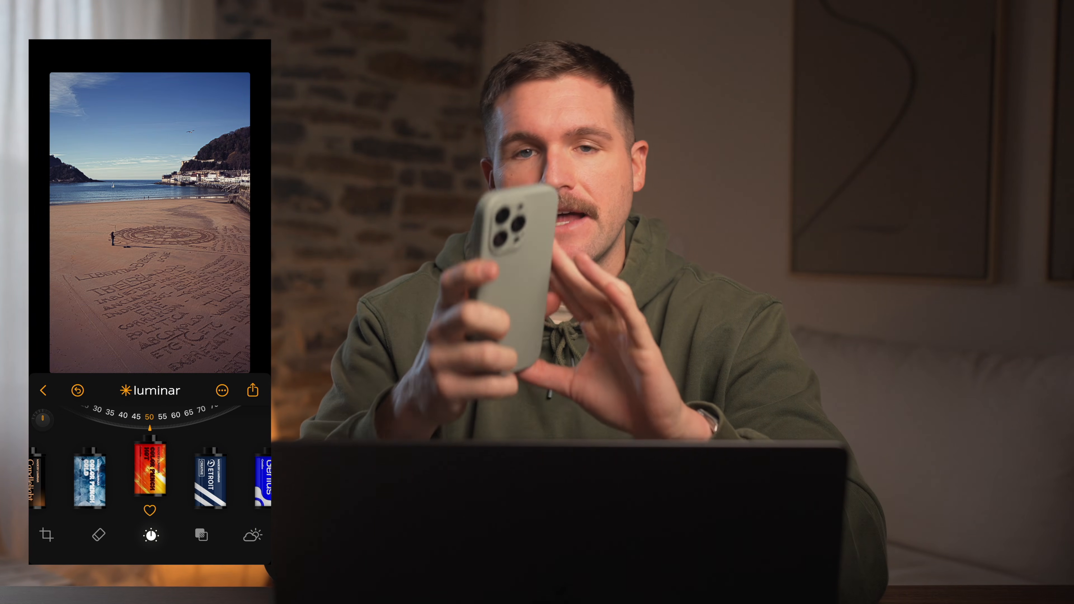
In the Luminar mobile app, preview film looks such as Genius, Grace, Toronto and Tritone on the beach photo.
scroll(150, 474, right, 1)
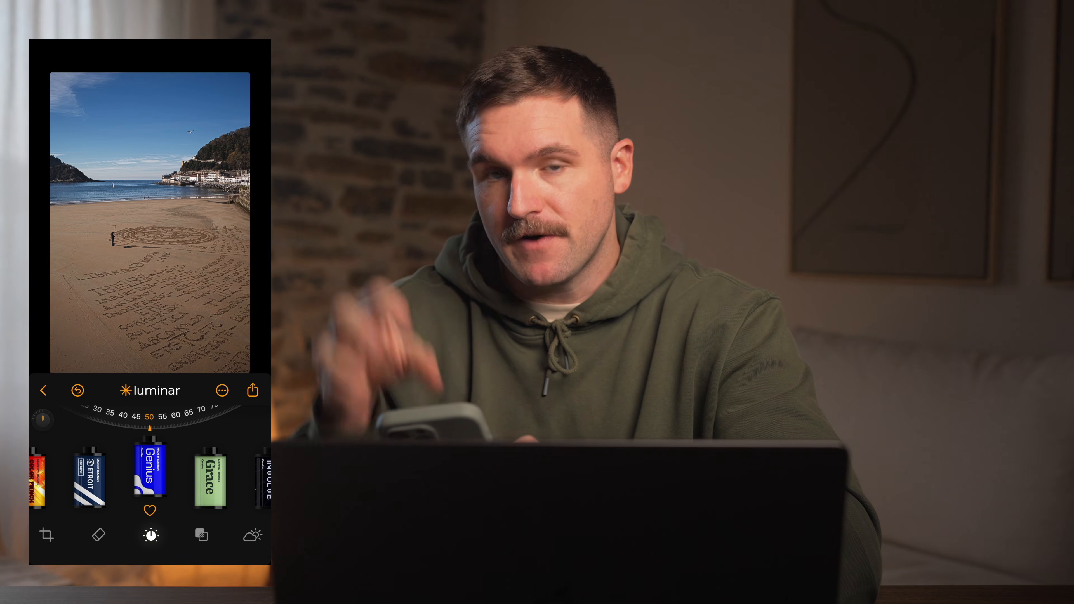
scroll(149, 474, right, 1)
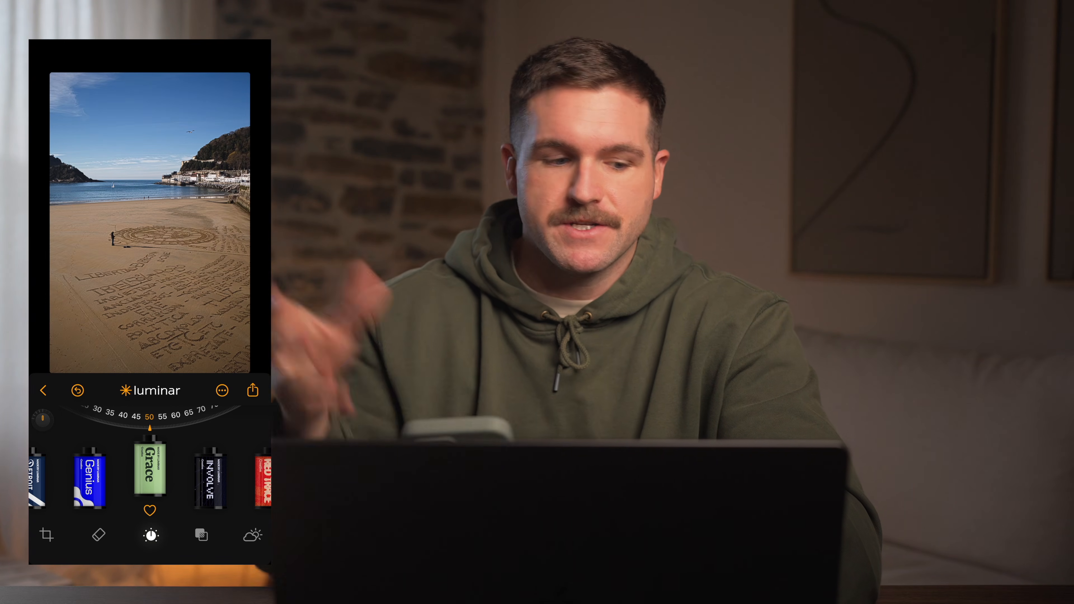
scroll(150, 474, right, 1)
scroll(150, 474, right, 1)
scroll(150, 474, right, 1)
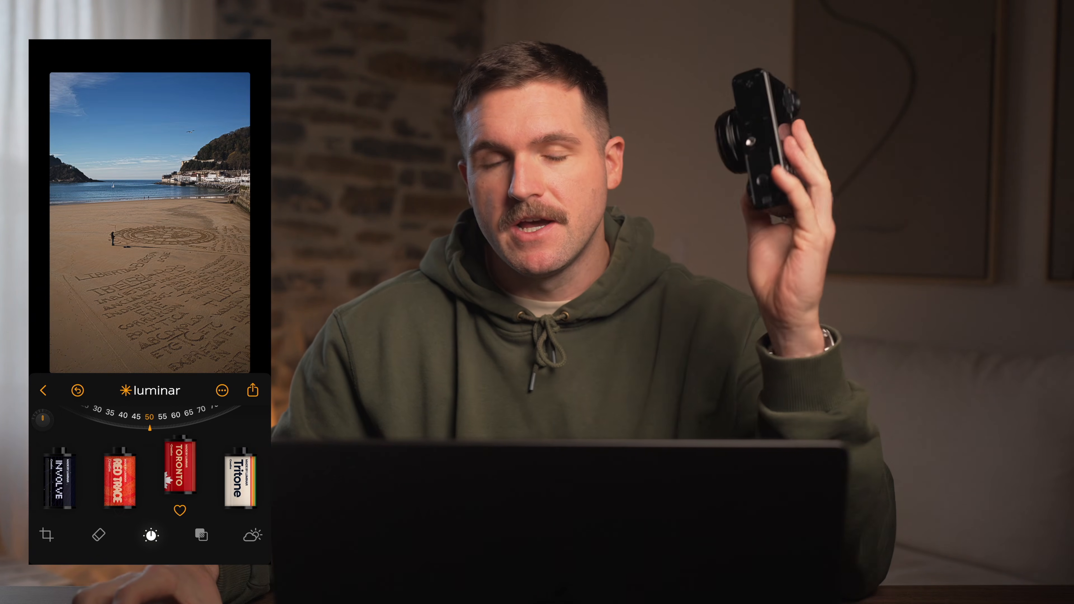
scroll(149, 474, right, 1)
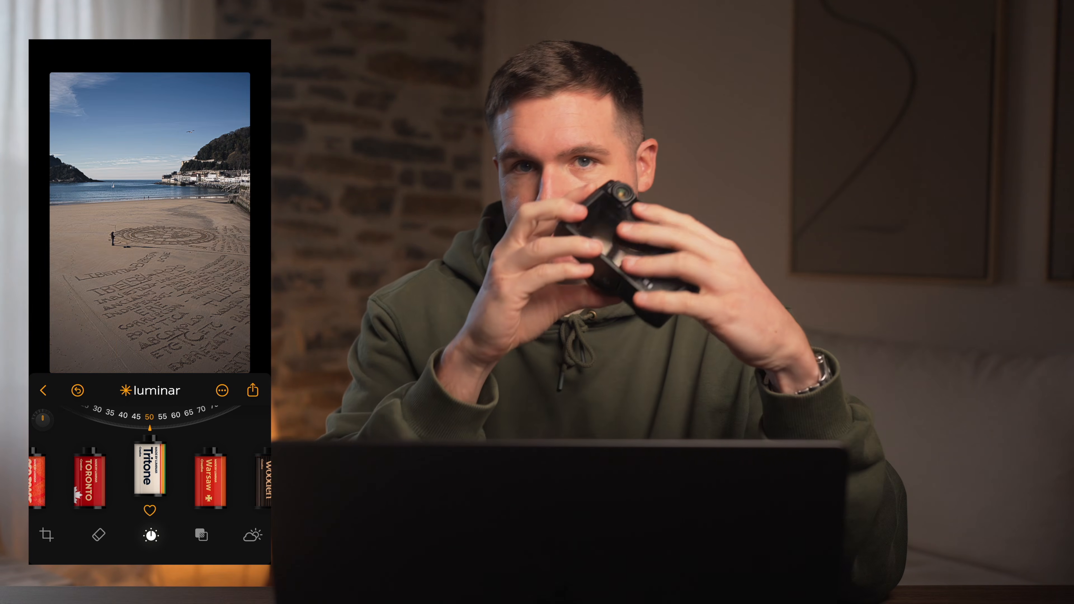
scroll(150, 474, left, 1)
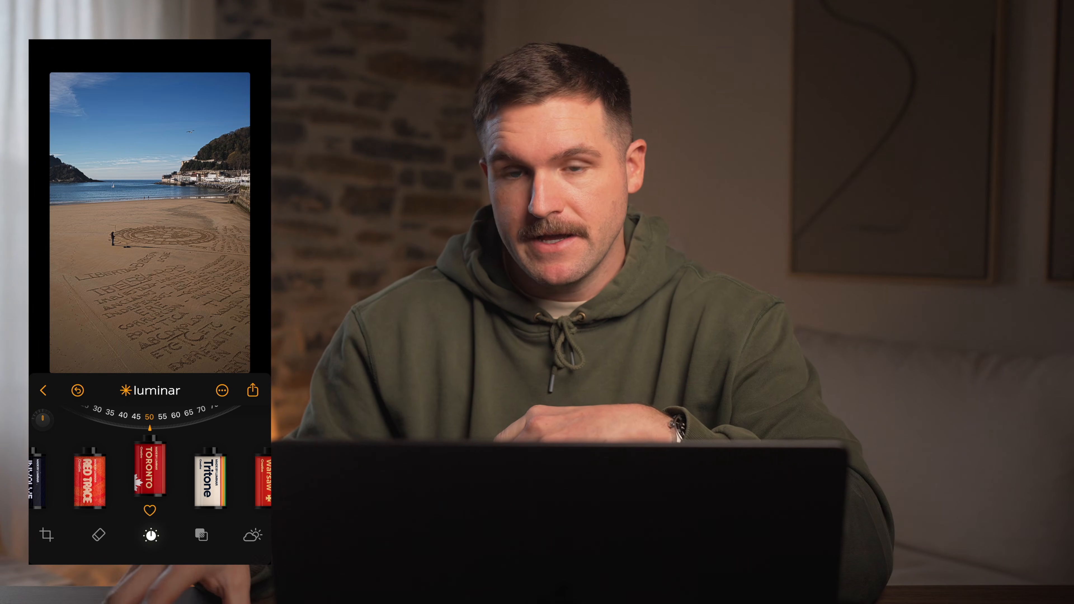
scroll(150, 417, right, 1)
scroll(150, 416, right, 1)
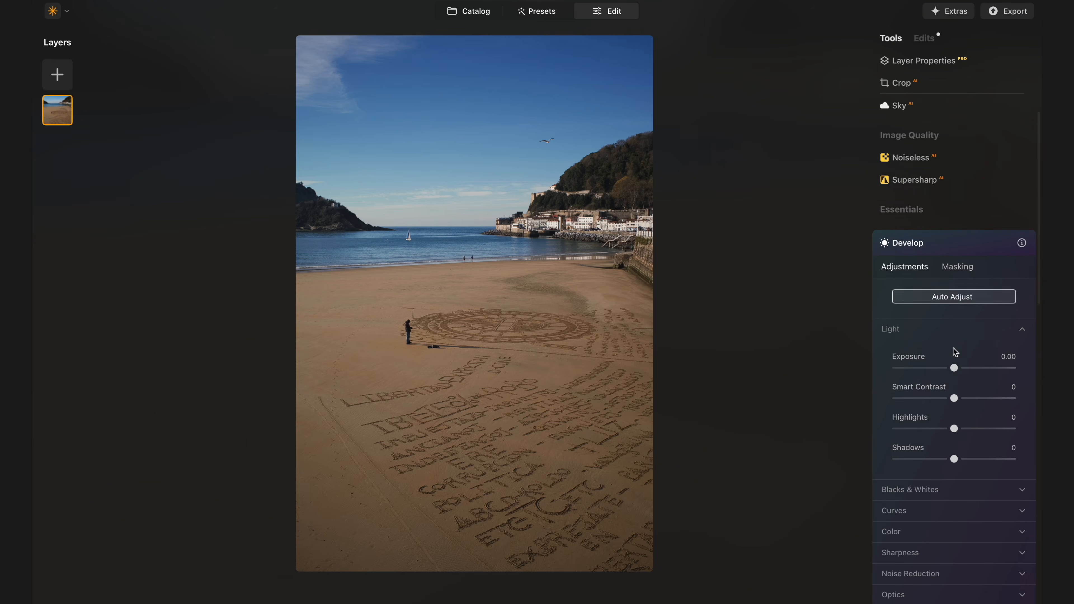
Try a Smart Contrast of 24 on the beach photo in Develop, reset it, and set it to 11.
scroll(953, 349, down, 1)
drag(953, 359, 961, 359)
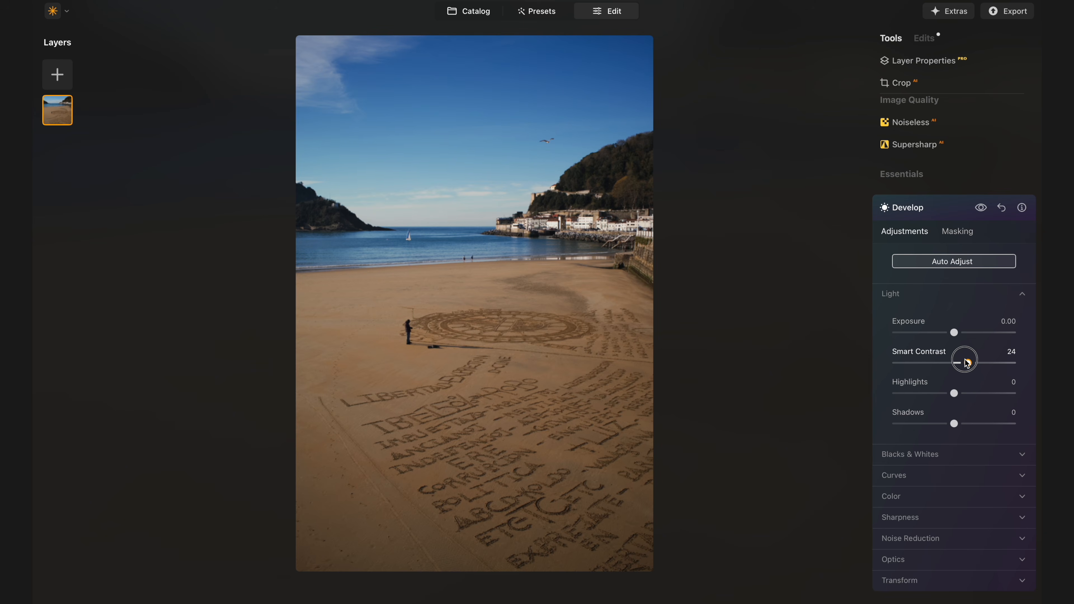
double_click(971, 364)
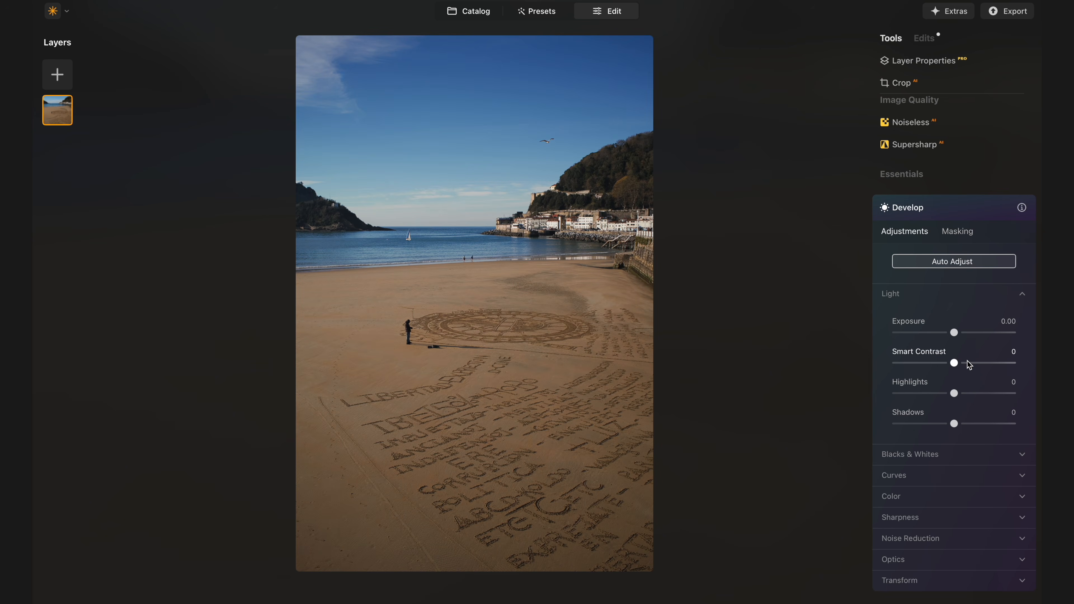
drag(958, 363, 962, 364)
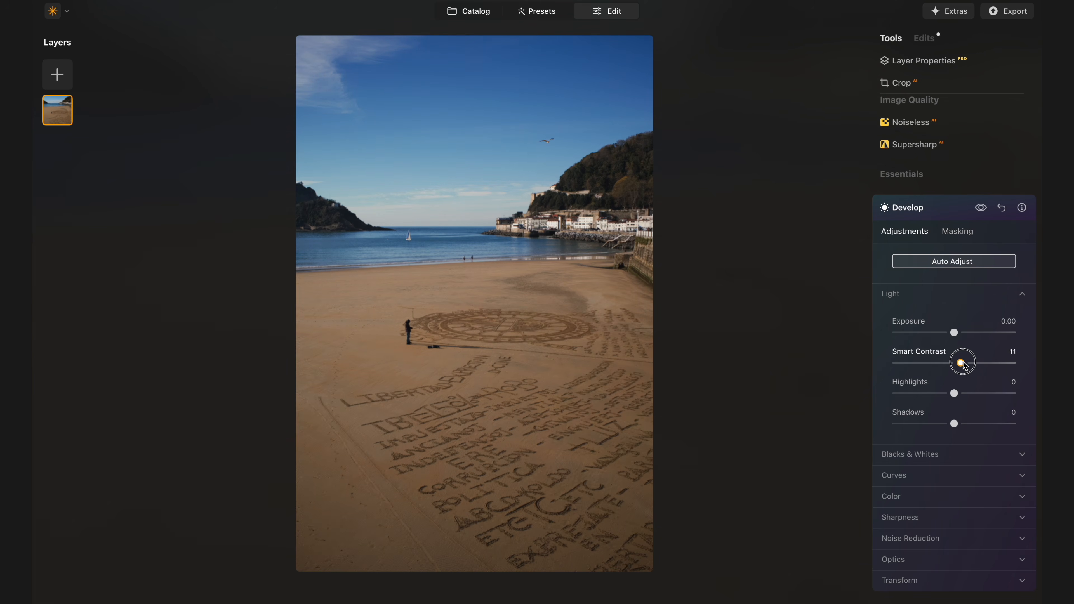